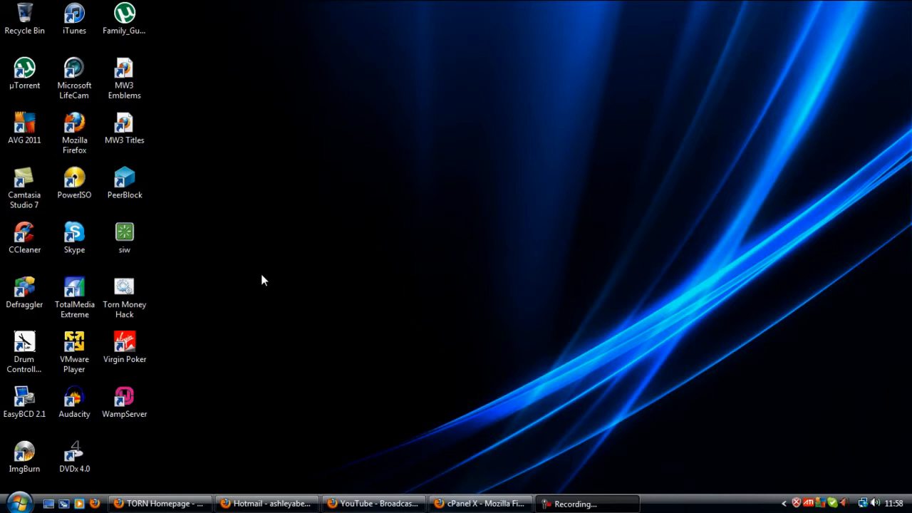
Launch Adobe Dreamweaver CS5 and accept the Extension Manager update notice
{"action": "left_click", "coordinate": [19, 503]}
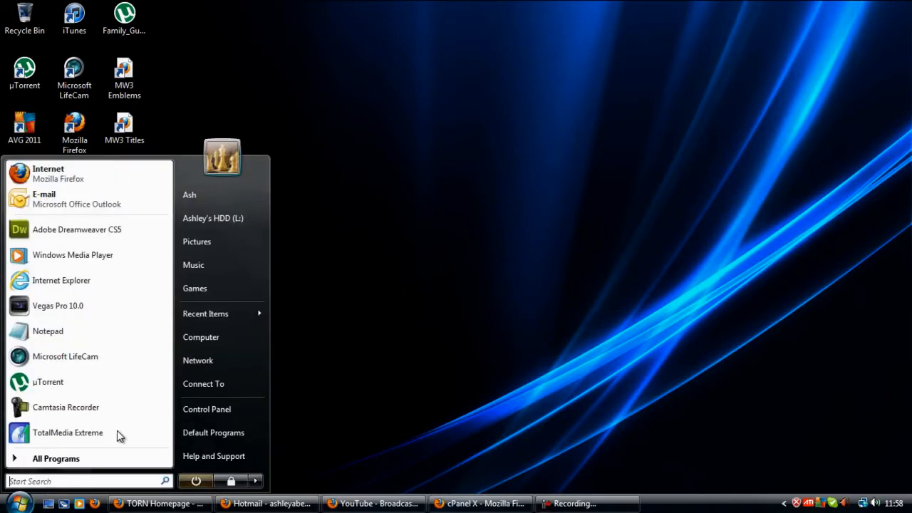
{"action": "left_click", "coordinate": [79, 229]}
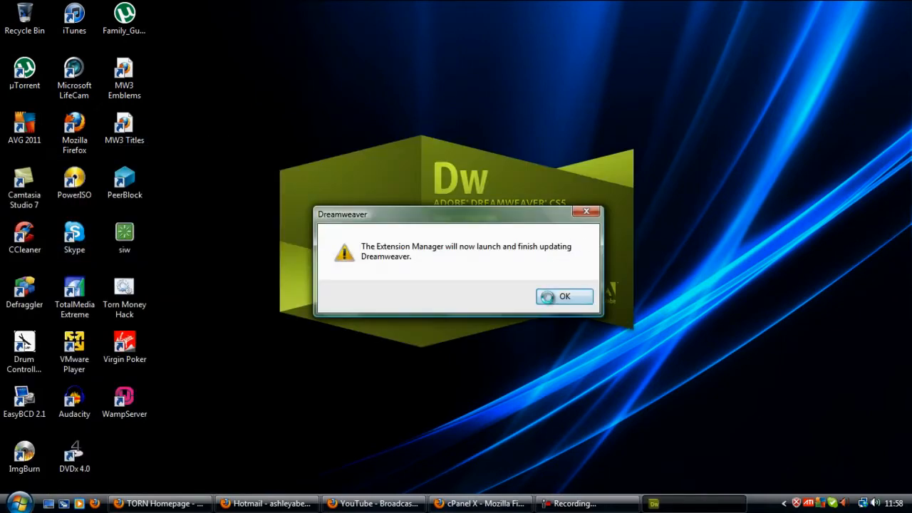
{"action": "left_click", "coordinate": [543, 297]}
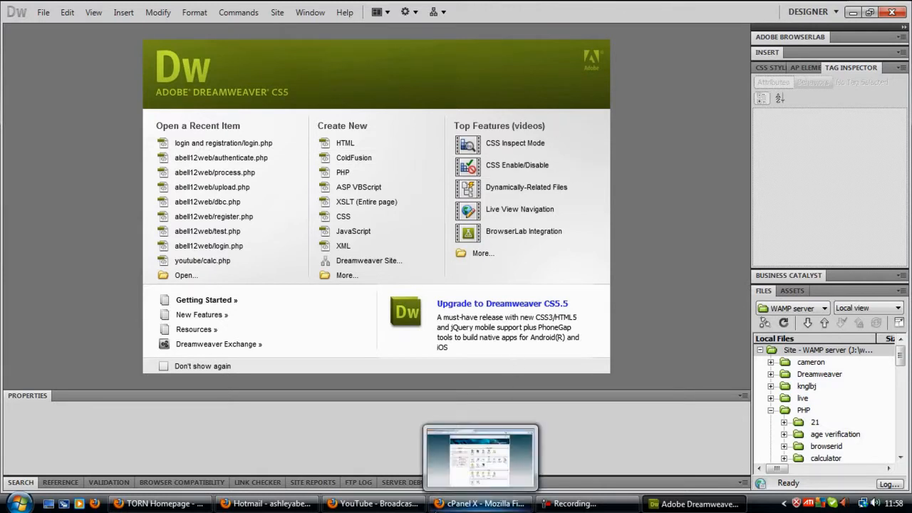
Switch to cPanel in Firefox and open the FTP Accounts page at its Special FTP Accounts list
{"action": "left_click", "coordinate": [439, 504]}
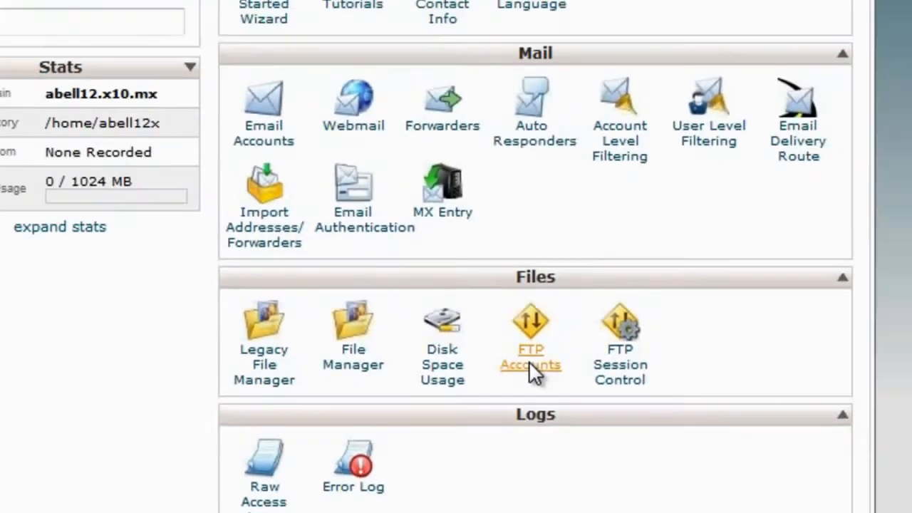
{"action": "left_click", "coordinate": [535, 329]}
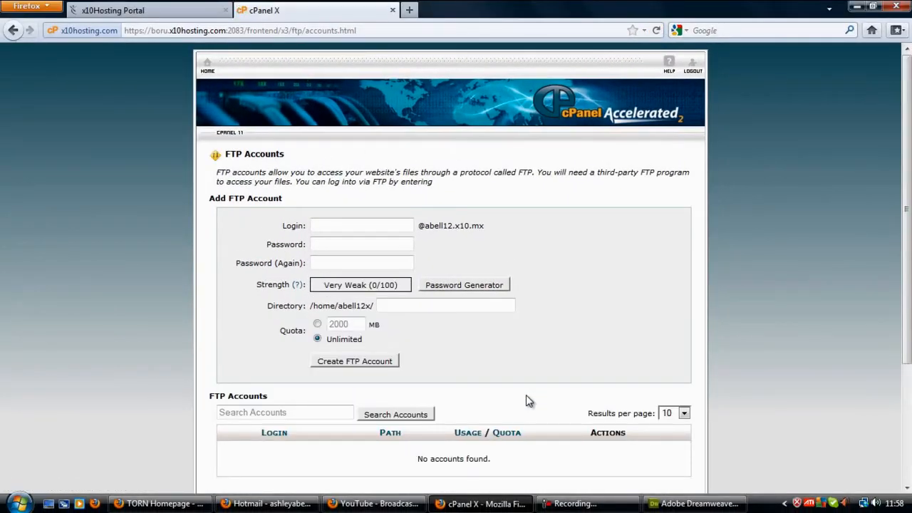
{"action": "scroll", "coordinate": [713, 364], "scroll_direction": "down", "scroll_amount": 4}
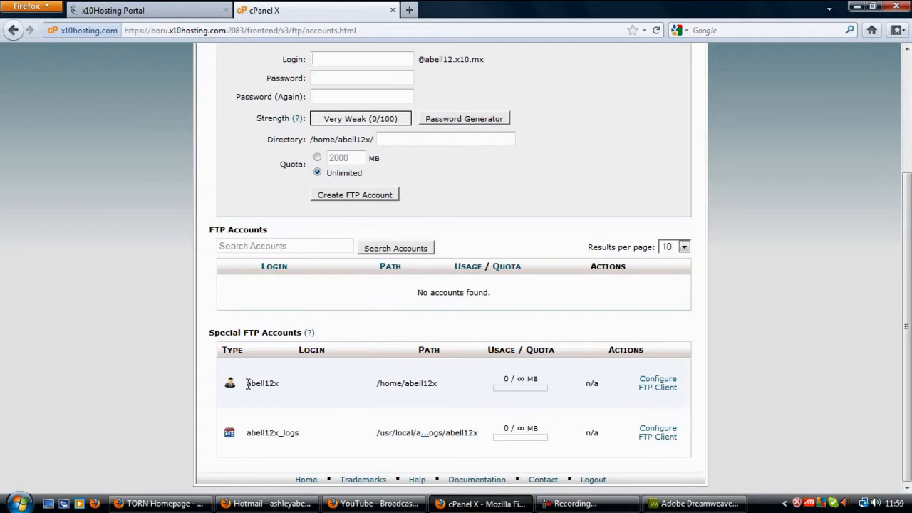
Show the FTP client configuration for the main special FTP account and review its manual username and server settings
{"action": "left_click_drag", "start_coordinate": [246, 383], "coordinate": [278, 385]}
{"action": "left_click_drag", "start_coordinate": [378, 382], "coordinate": [432, 379]}
{"action": "left_click", "coordinate": [452, 385]}
{"action": "left_click", "coordinate": [660, 385]}
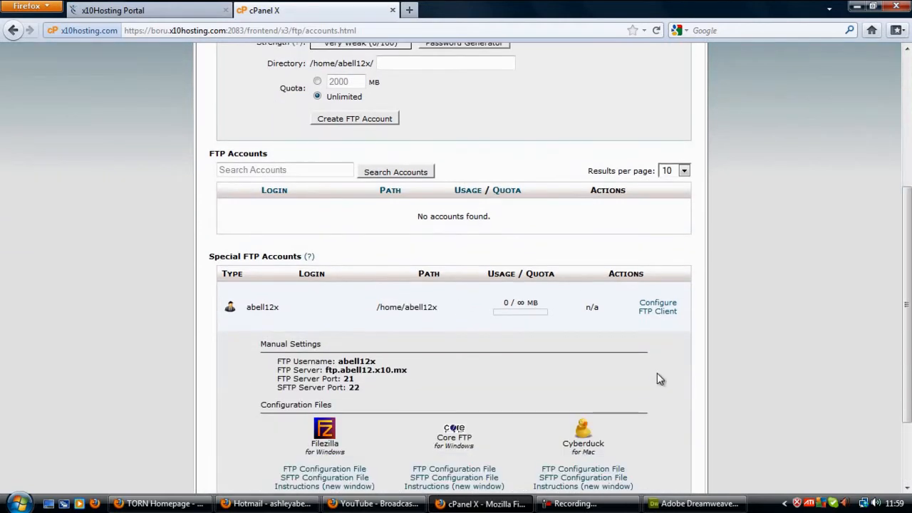
{"action": "scroll", "coordinate": [635, 335], "scroll_direction": "down", "scroll_amount": 4}
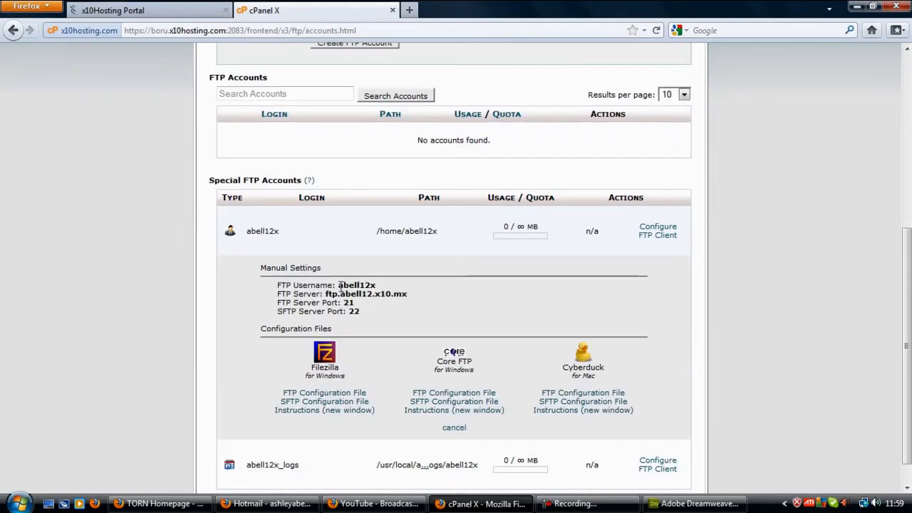
{"action": "left_click_drag", "start_coordinate": [337, 285], "coordinate": [372, 294]}
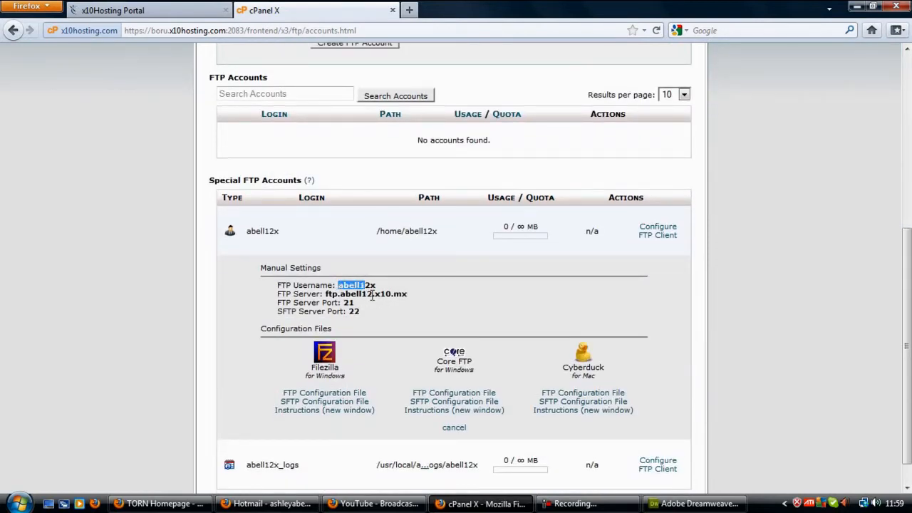
{"action": "left_click", "coordinate": [325, 288]}
{"action": "left_click", "coordinate": [325, 292]}
{"action": "left_click_drag", "start_coordinate": [338, 284], "coordinate": [371, 285]}
Switch to Dreamweaver and create a new site named Tutorial through Manage Sites
{"action": "key", "text": "alt+Tab"}
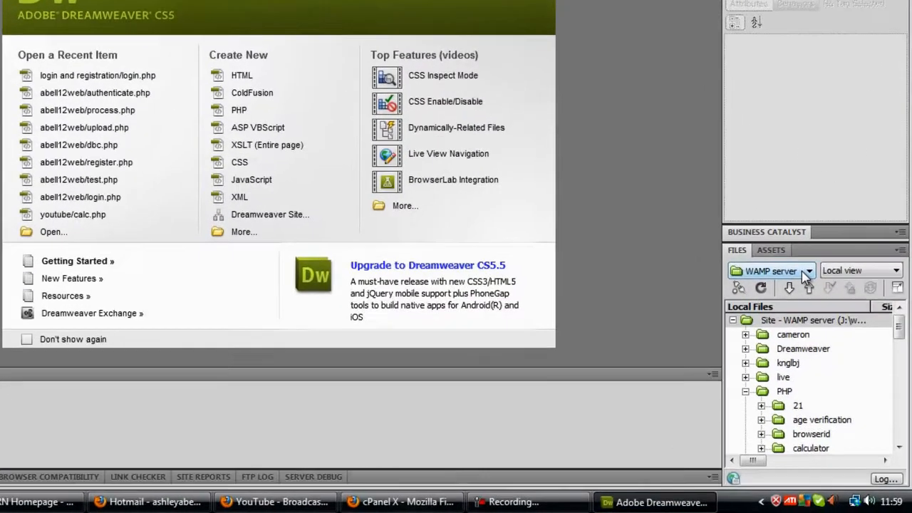
{"action": "left_click", "coordinate": [816, 309]}
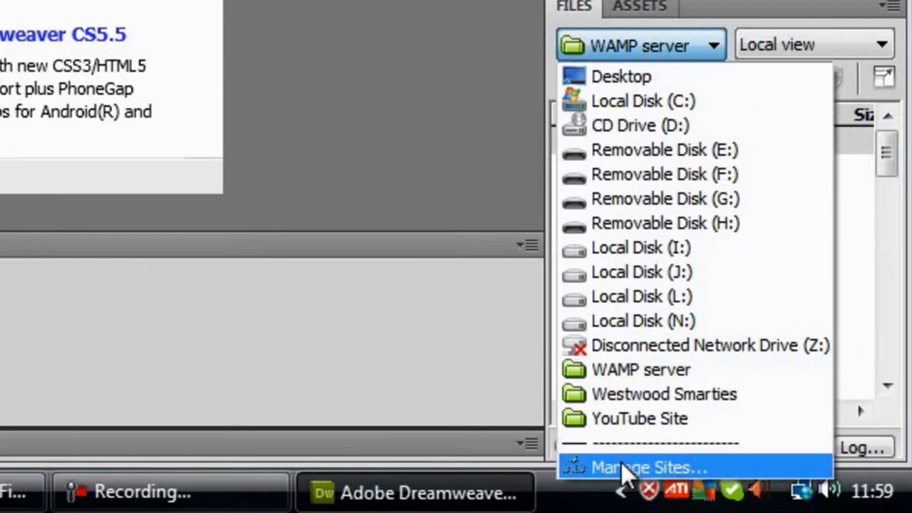
{"action": "left_click", "coordinate": [670, 472]}
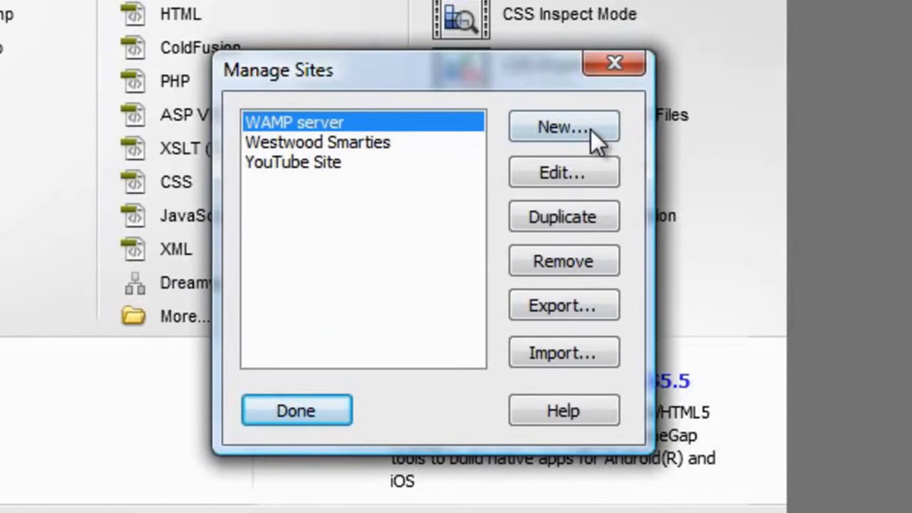
{"action": "left_click", "coordinate": [562, 127]}
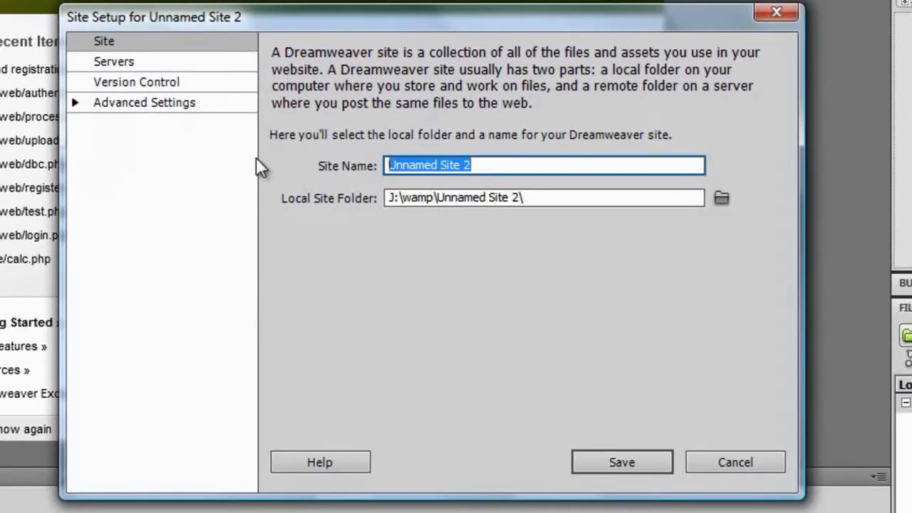
{"action": "type", "text": "Tut"}
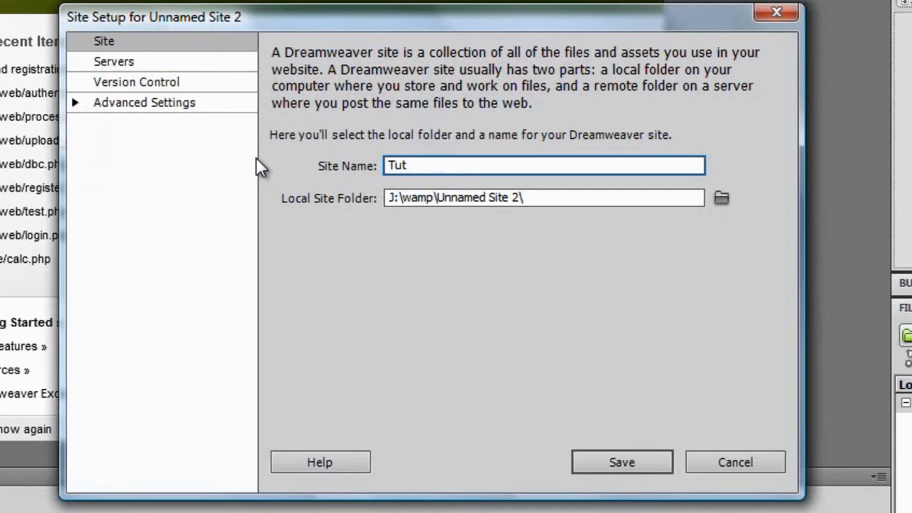
{"action": "type", "text": "orial"}
{"action": "left_click", "coordinate": [721, 198]}
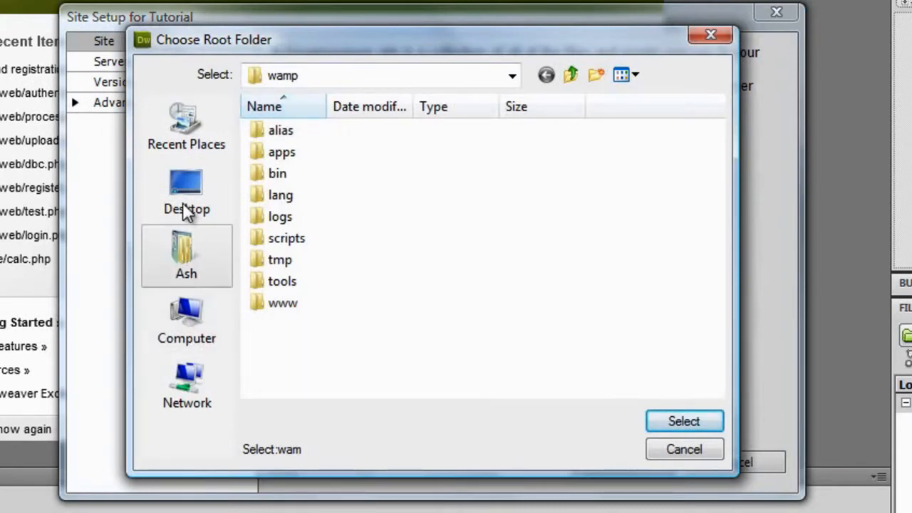
{"action": "left_click", "coordinate": [206, 324]}
{"action": "double_click", "coordinate": [361, 335]}
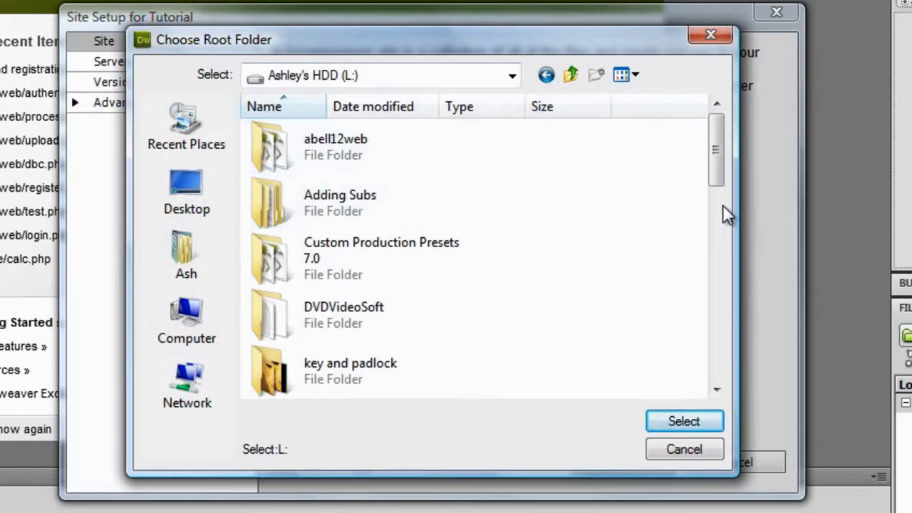
{"action": "left_click", "coordinate": [707, 449]}
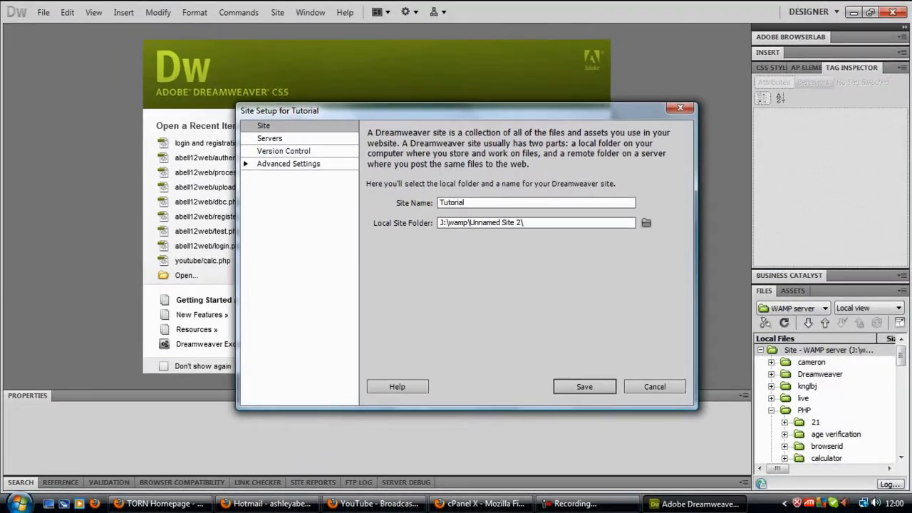
Create a new folder named tutorial on the L: drive in Windows Explorer
{"action": "left_click", "coordinate": [20, 503]}
{"action": "left_click", "coordinate": [219, 214]}
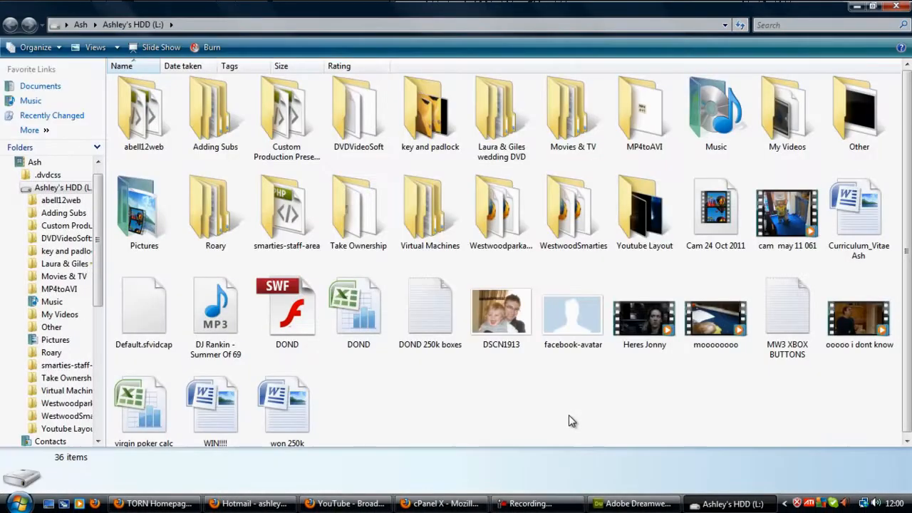
{"action": "right_click", "coordinate": [569, 414]}
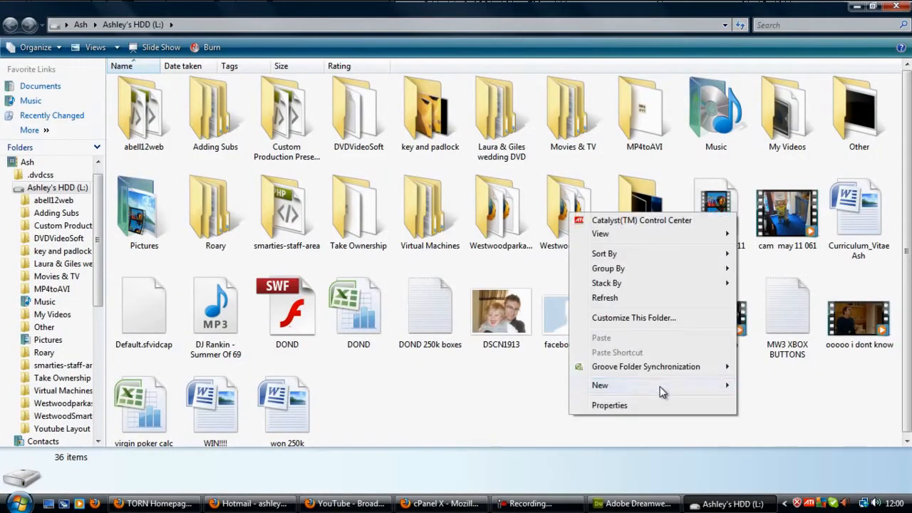
{"action": "left_click", "coordinate": [492, 158]}
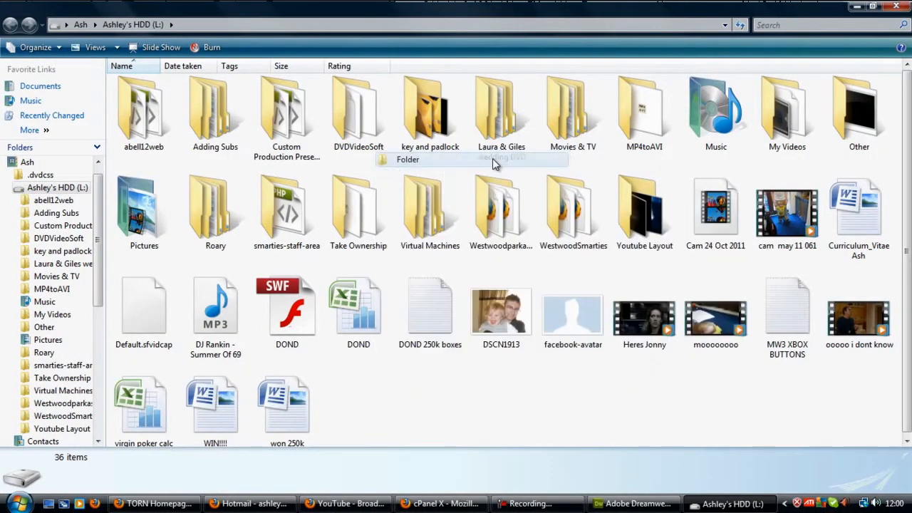
{"action": "type", "text": "tutorial"}
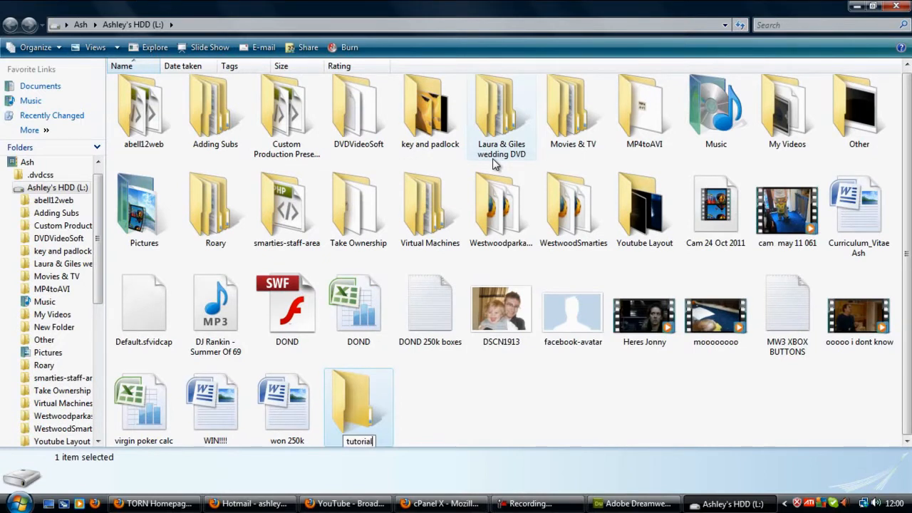
{"action": "key", "text": "Return"}
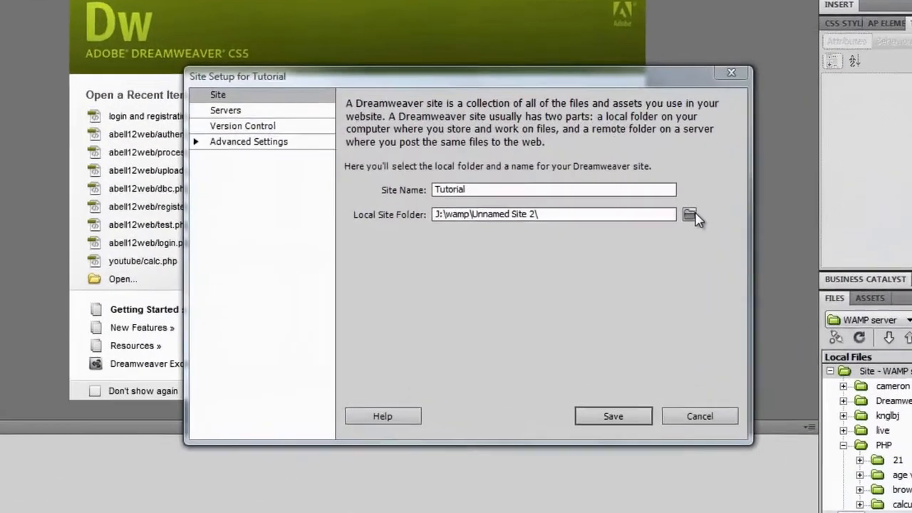
Set the Tutorial site's local site folder in Dreamweaver to L:\tutorial\
{"action": "left_click", "coordinate": [689, 215]}
{"action": "left_click", "coordinate": [236, 332]}
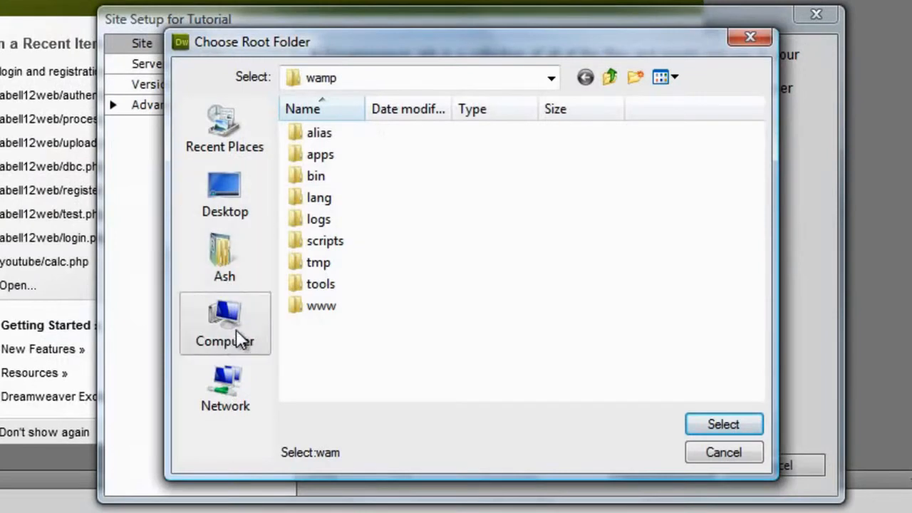
{"action": "double_click", "coordinate": [449, 330]}
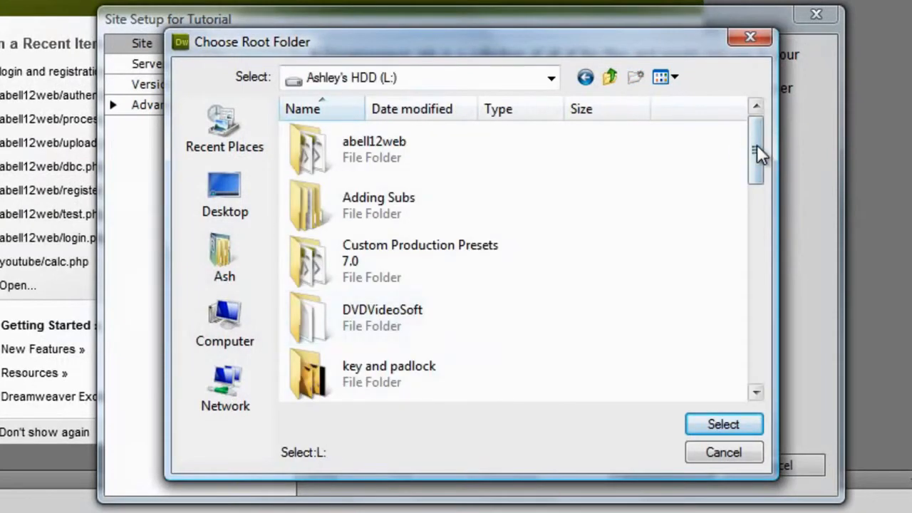
{"action": "left_click_drag", "start_coordinate": [757, 145], "coordinate": [753, 340]}
{"action": "left_click", "coordinate": [757, 350]}
{"action": "scroll", "coordinate": [366, 235], "scroll_direction": "up", "scroll_amount": 1}
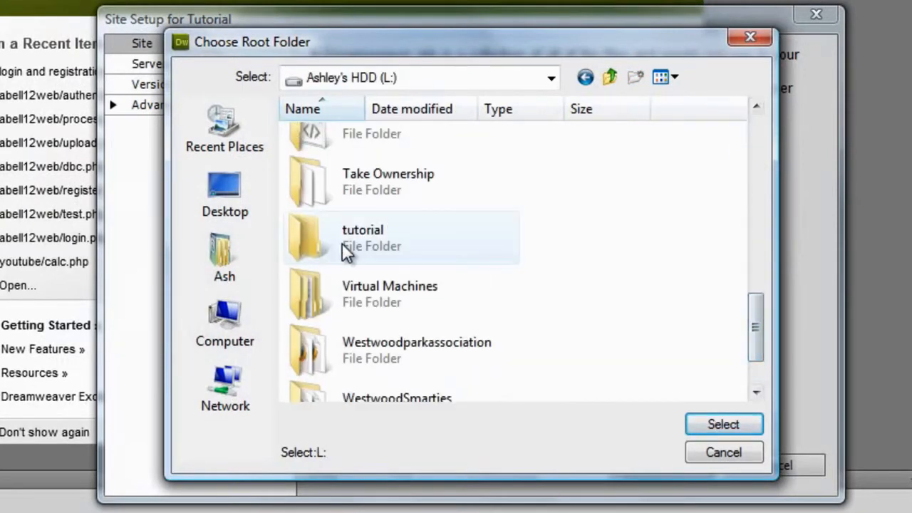
{"action": "double_click", "coordinate": [345, 244]}
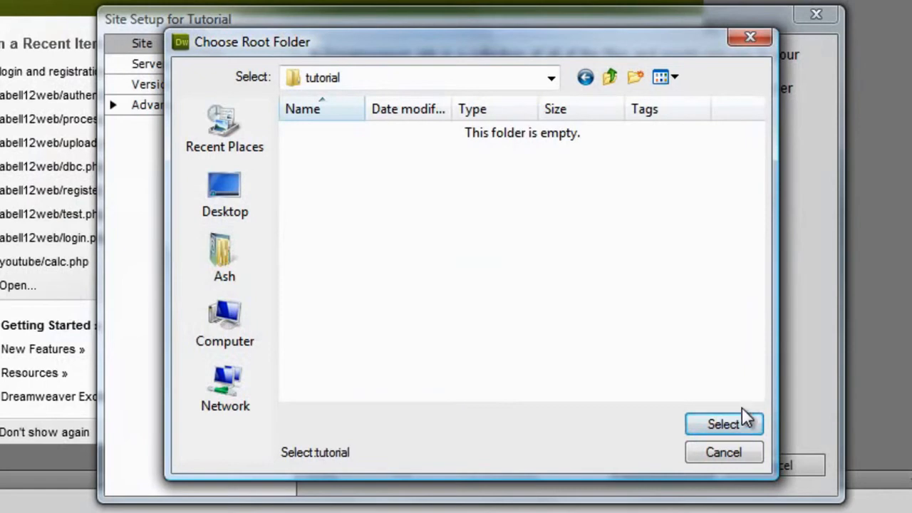
{"action": "left_click", "coordinate": [739, 426]}
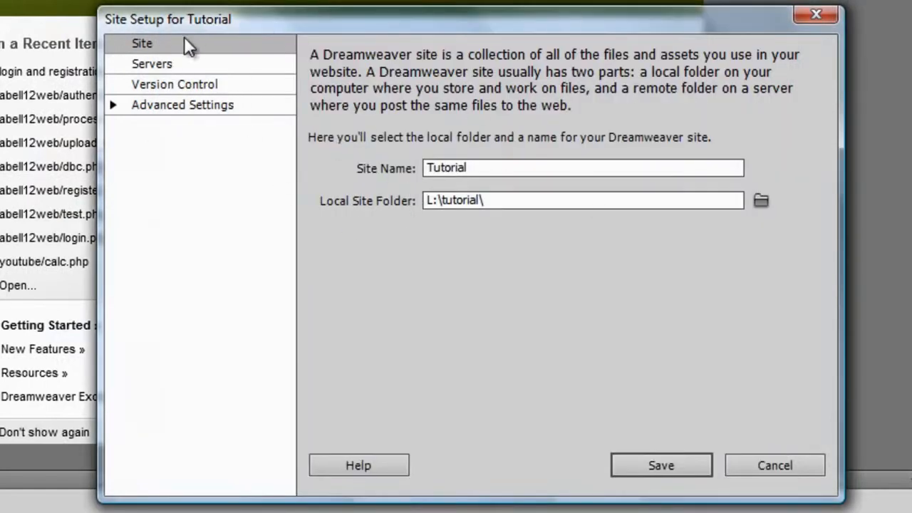
Add a new server to the Tutorial site and fill in its FTP address with the server address copied from cPanel
{"action": "left_click", "coordinate": [148, 64]}
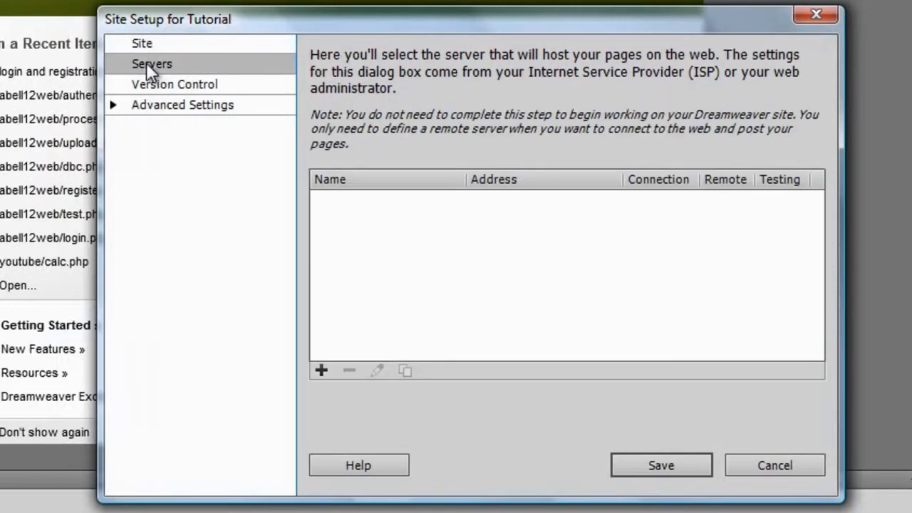
{"action": "left_click", "coordinate": [321, 370]}
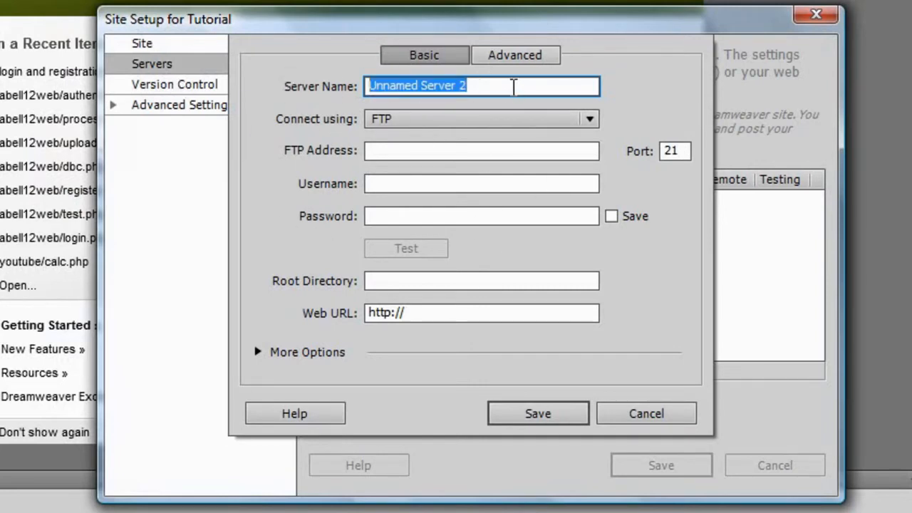
{"action": "left_click", "coordinate": [425, 153]}
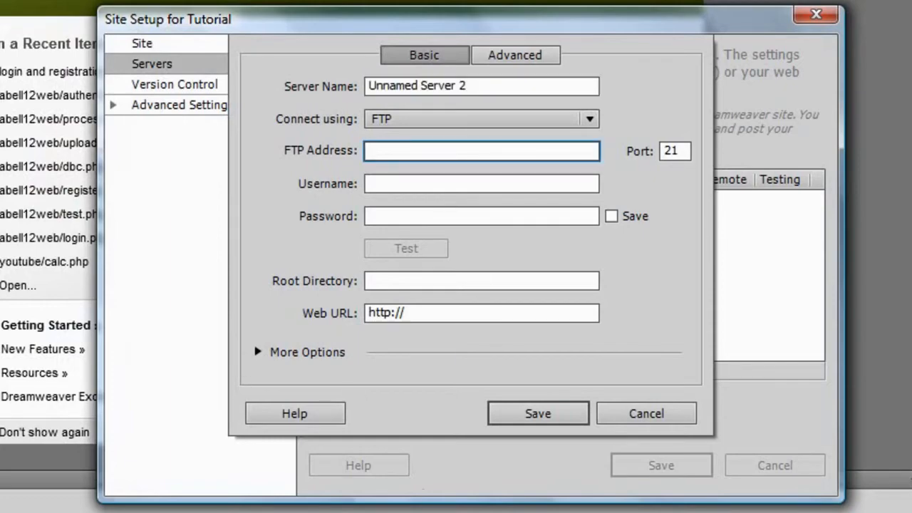
{"action": "left_click", "coordinate": [399, 511]}
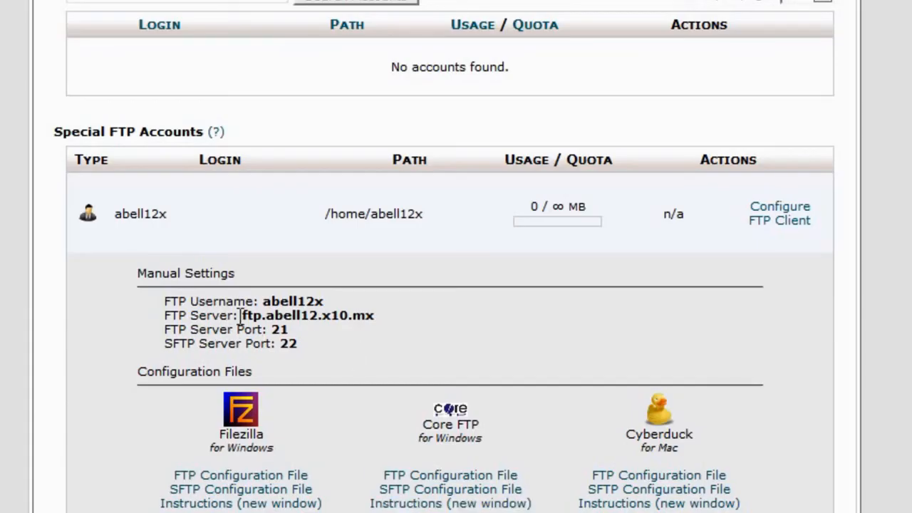
{"action": "left_click_drag", "start_coordinate": [240, 316], "coordinate": [384, 319]}
{"action": "key", "text": "ctrl+c"}
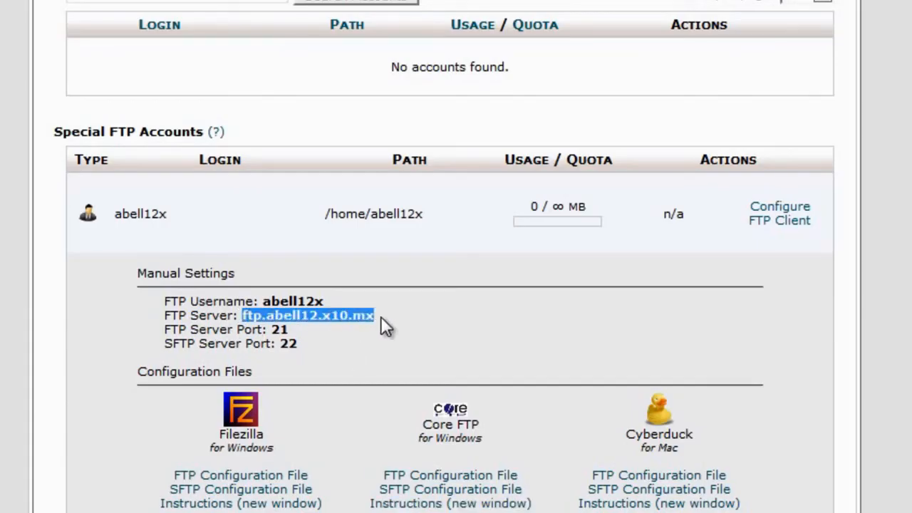
{"action": "key", "text": "alt+Tab"}
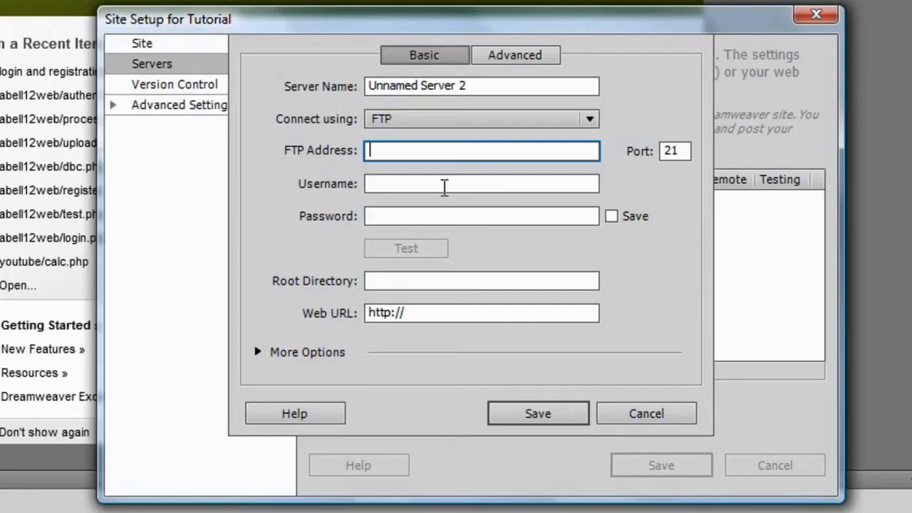
{"action": "key", "text": "ctrl+v"}
{"action": "key", "text": "Tab"}
Copy the FTP username from cPanel into the Tutorial server's Username field in Dreamweaver and enter the account password
{"action": "key", "text": "alt+Tab"}
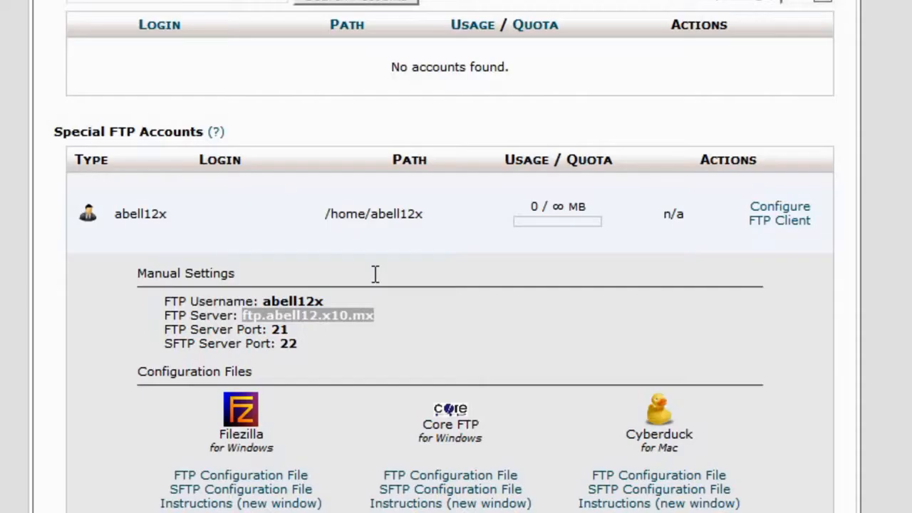
{"action": "left_click_drag", "start_coordinate": [264, 301], "coordinate": [325, 302]}
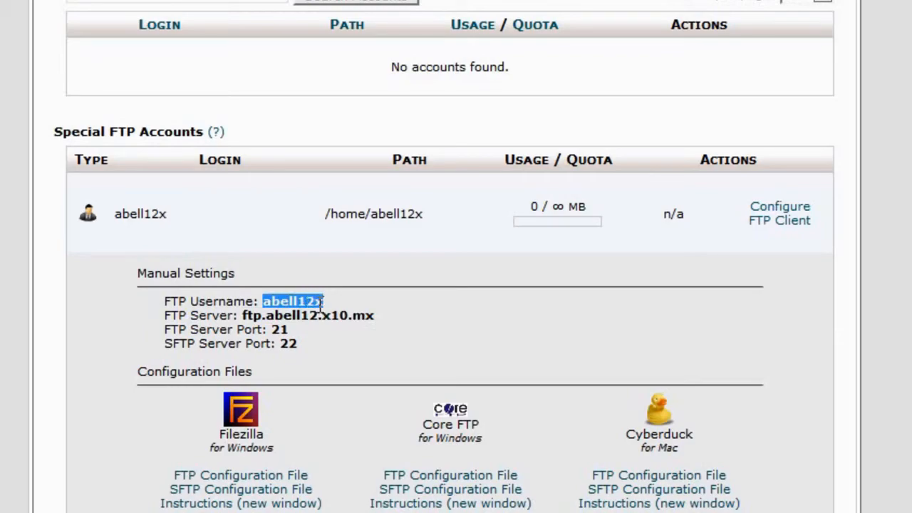
{"action": "key", "text": "ctrl+c"}
{"action": "key", "text": "alt+Tab"}
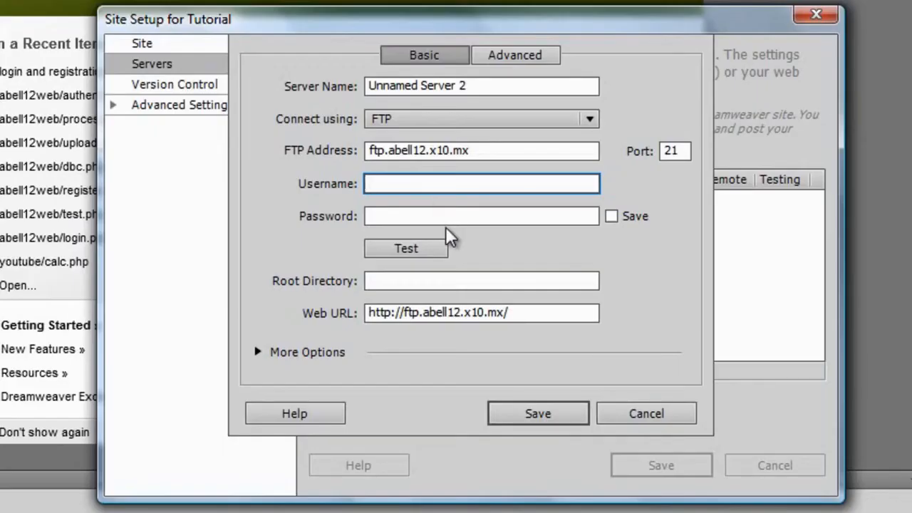
{"action": "key", "text": "ctrl+v"}
{"action": "left_click", "coordinate": [442, 212]}
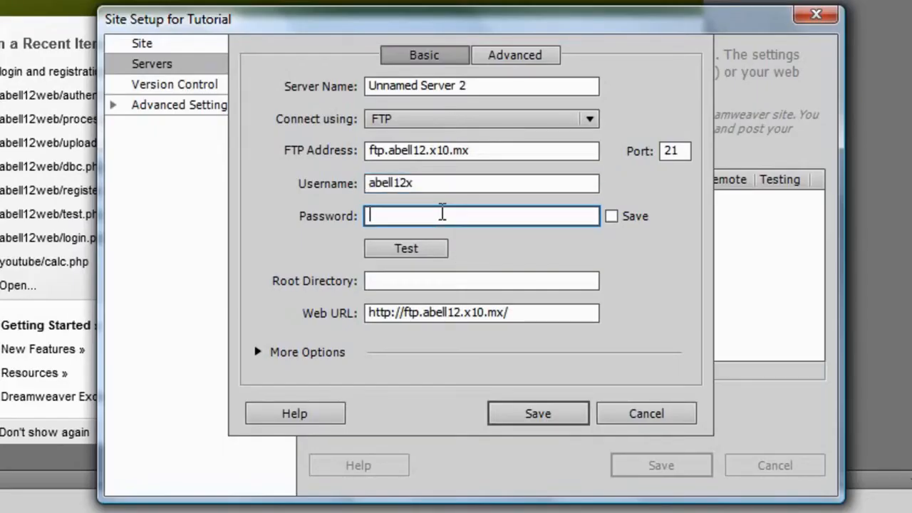
{"action": "type", "text": "**********"}
Try the FTP account's home path from cPanel as the server's root directory and test the connection
{"action": "left_click", "coordinate": [403, 280]}
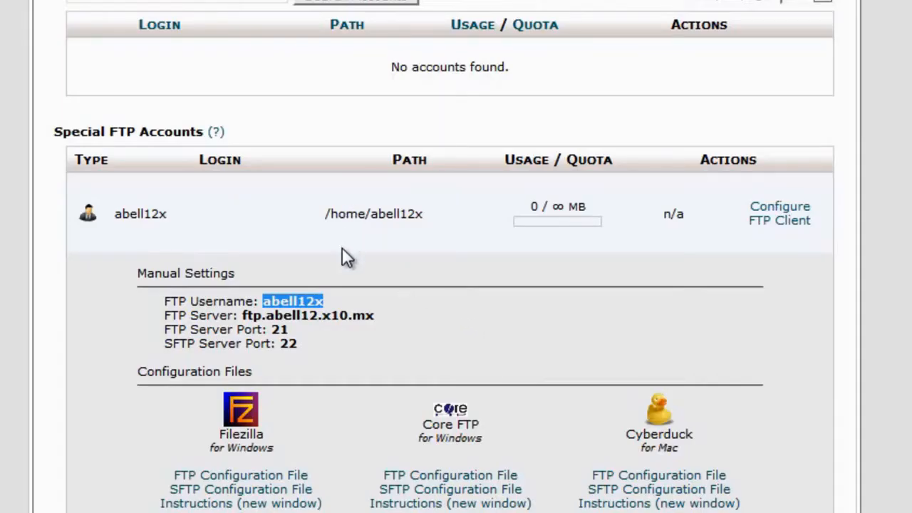
{"action": "scroll", "coordinate": [295, 407], "scroll_direction": "down", "scroll_amount": 1}
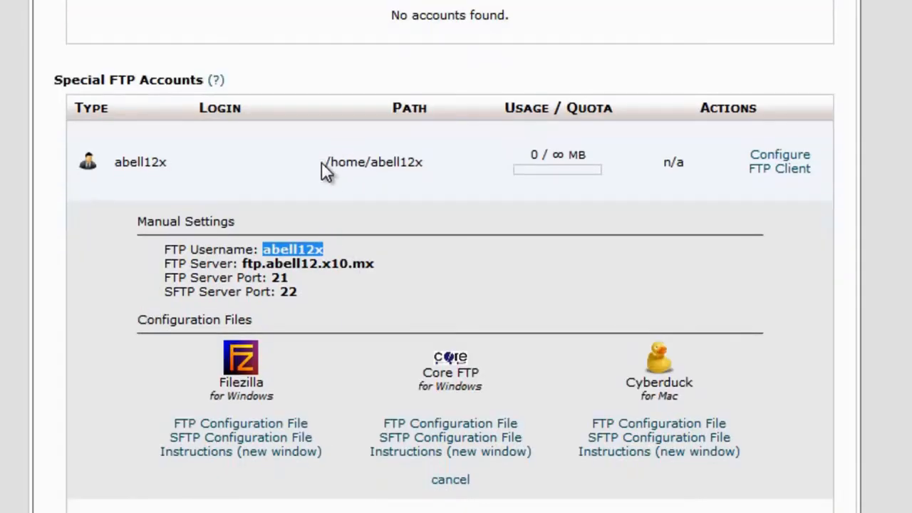
{"action": "left_click_drag", "start_coordinate": [325, 160], "coordinate": [420, 164]}
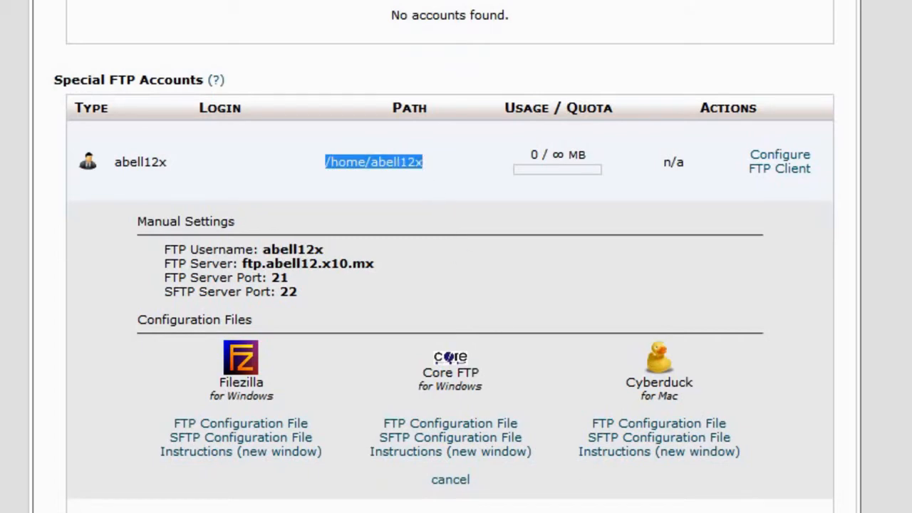
{"action": "key", "text": "ctrl+c"}
{"action": "key", "text": "alt+Tab"}
{"action": "key", "text": "ctrl+v"}
{"action": "left_click", "coordinate": [419, 249]}
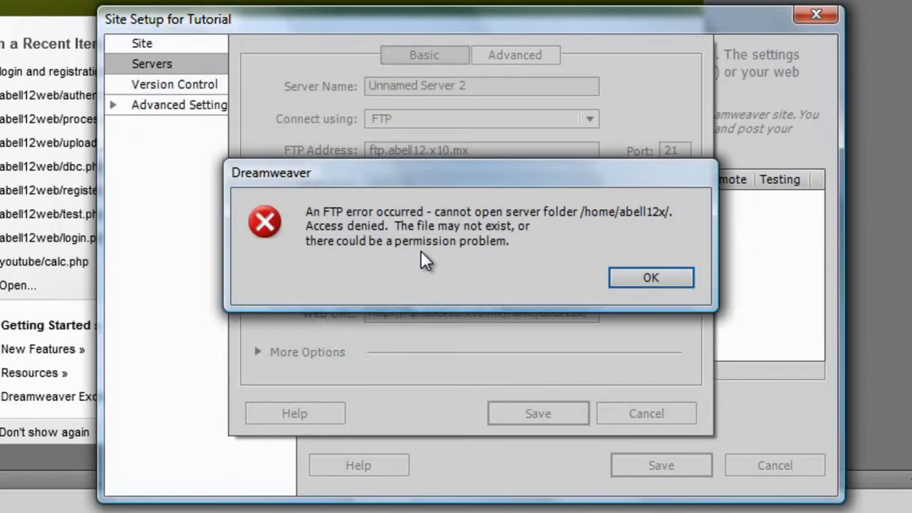
{"action": "left_click", "coordinate": [681, 284]}
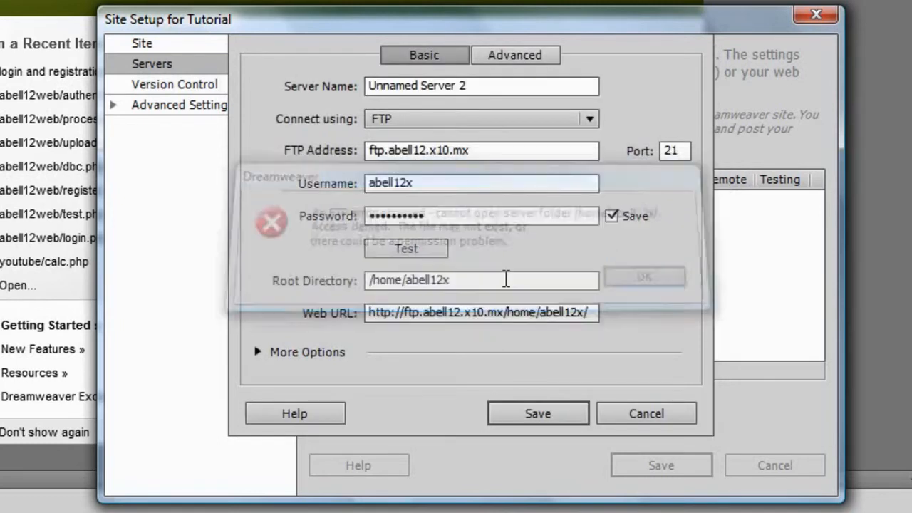
Set the server's root directory to /public_html/ and test the connection
{"action": "type", "text": "/p"}
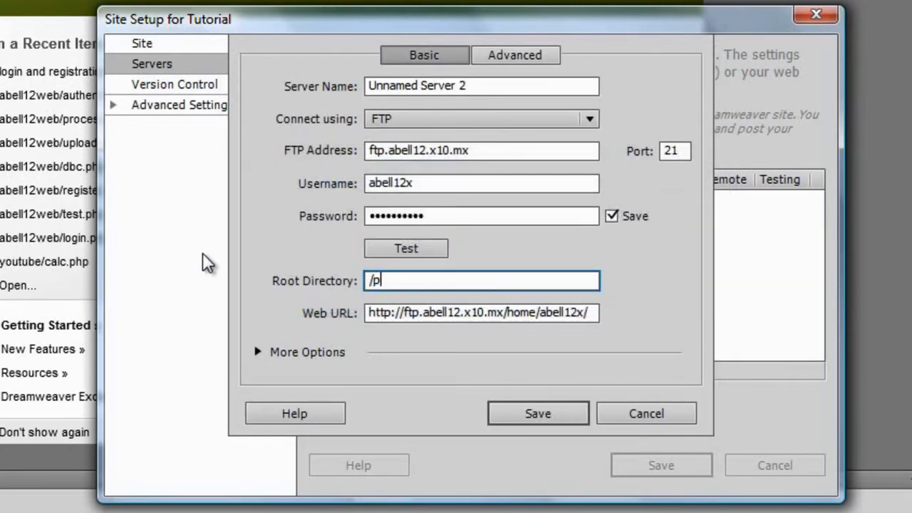
{"action": "type", "text": "ublic_html/"}
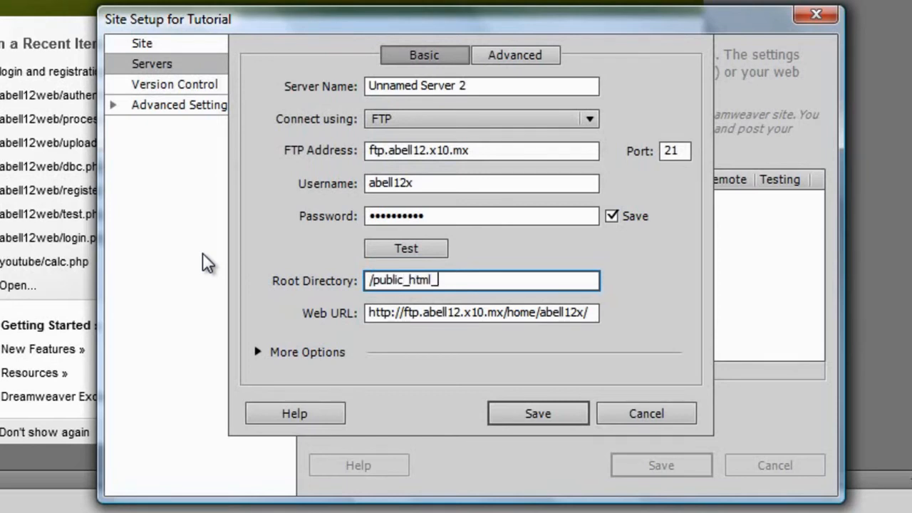
{"action": "left_click", "coordinate": [414, 237]}
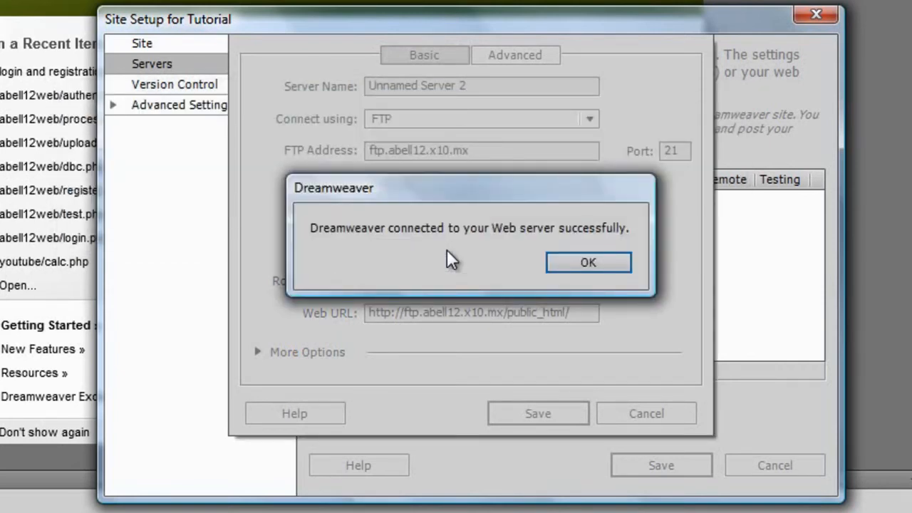
{"action": "left_click", "coordinate": [598, 265]}
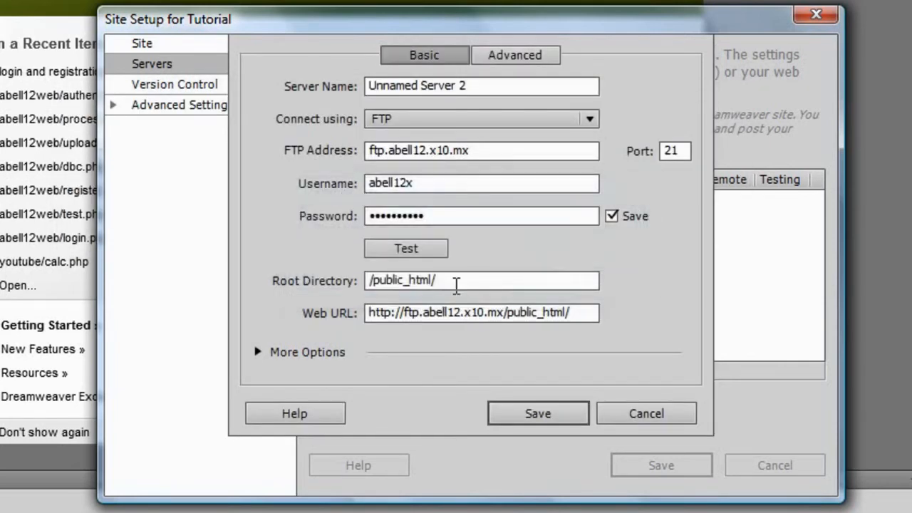
{"action": "left_click", "coordinate": [464, 281]}
{"action": "left_click", "coordinate": [468, 280]}
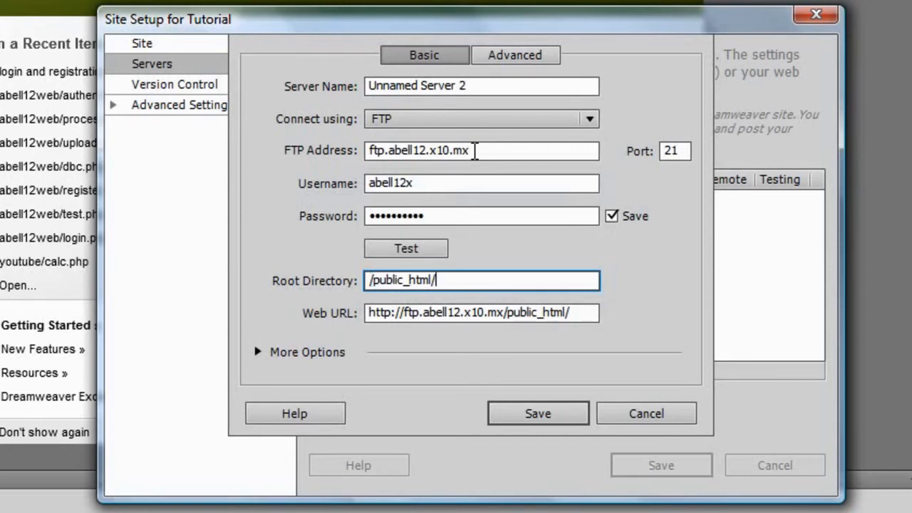
Save the server and the Tutorial site setup, and finish managing sites
{"action": "left_click", "coordinate": [548, 413]}
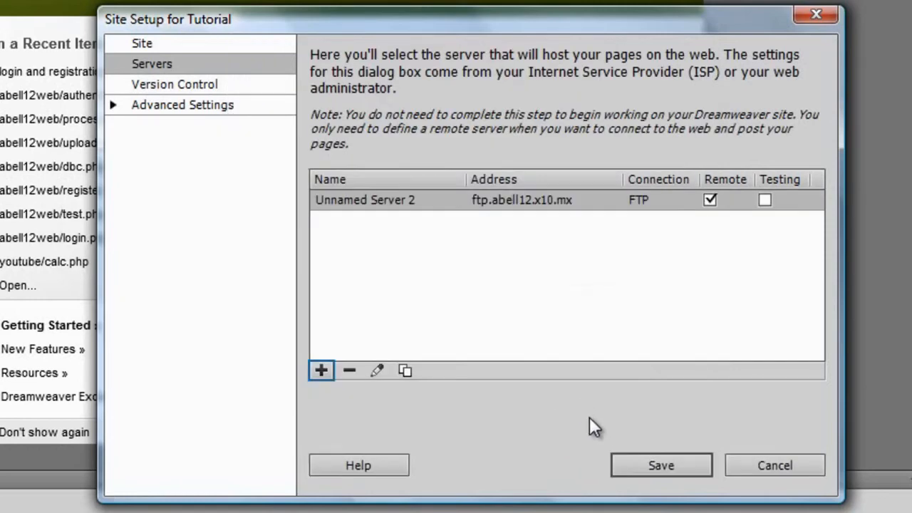
{"action": "left_click", "coordinate": [662, 464]}
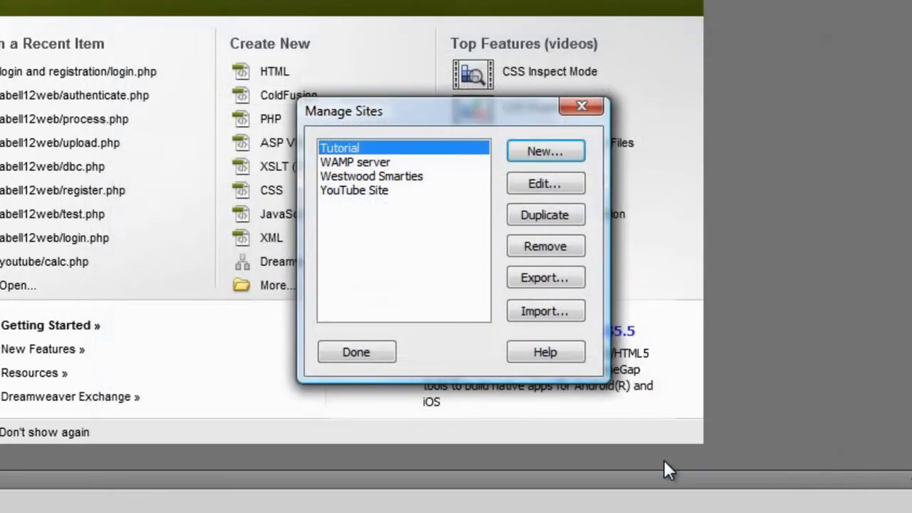
{"action": "left_click", "coordinate": [372, 356]}
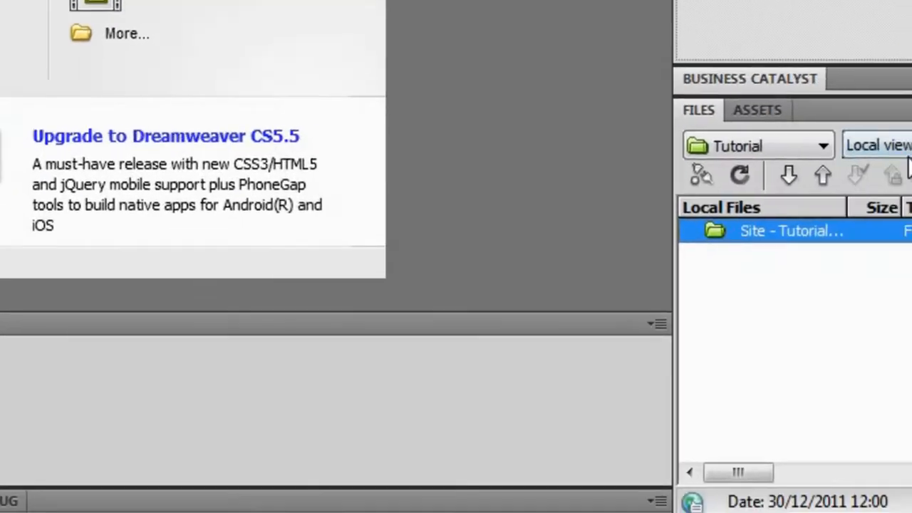
Display the Tutorial site's files on the remote server
{"action": "left_click", "coordinate": [876, 145]}
{"action": "left_click", "coordinate": [791, 95]}
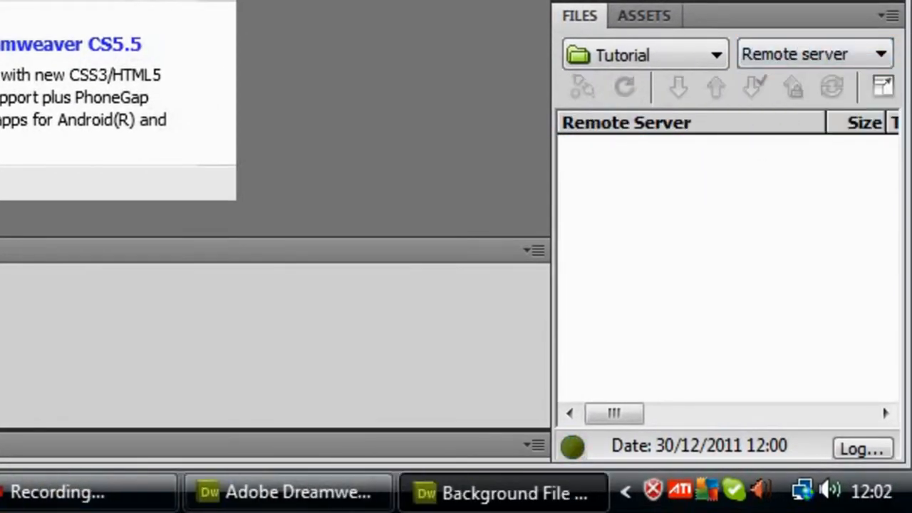
{"action": "left_click", "coordinate": [57, 492]}
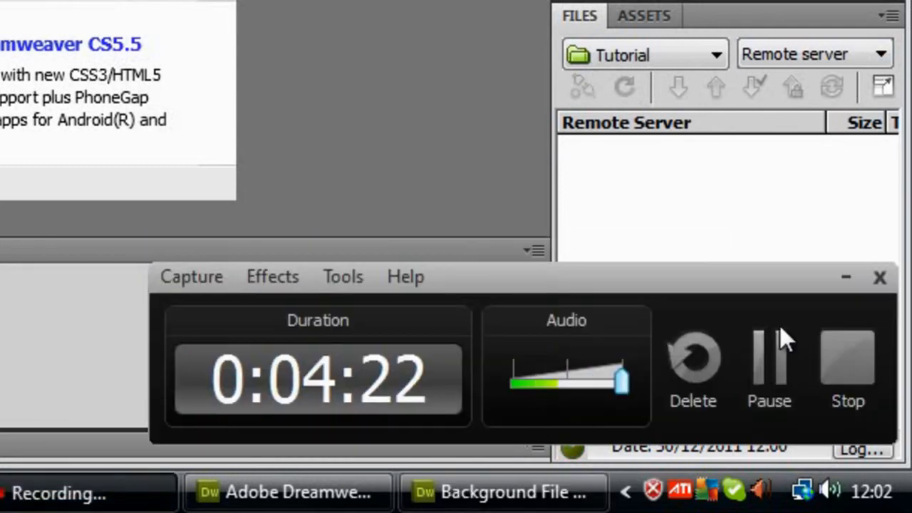
{"action": "left_click", "coordinate": [848, 277]}
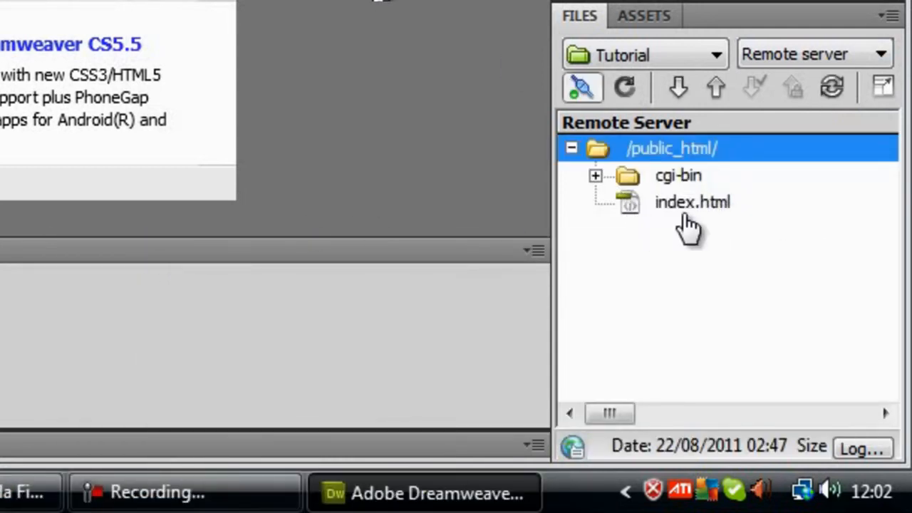
Download index.html from the remote server's /public_html/ folder without its dependent files
{"action": "left_click", "coordinate": [699, 207]}
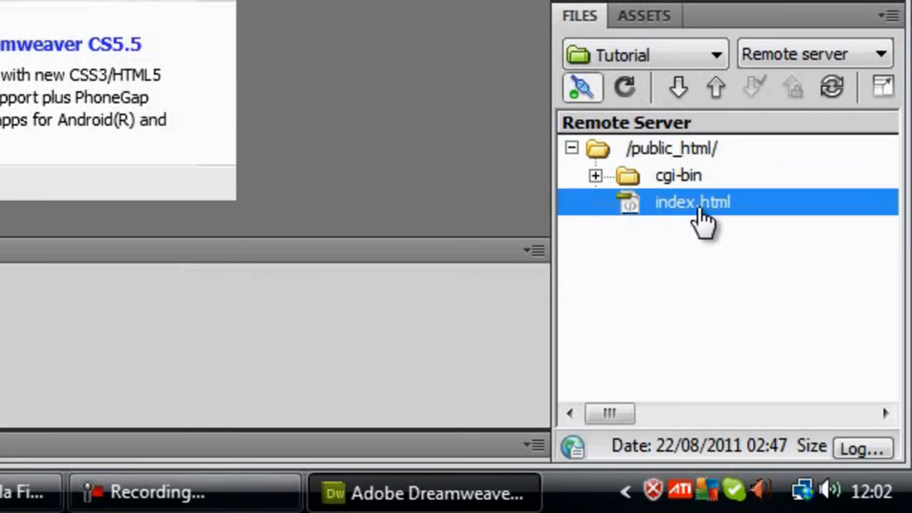
{"action": "left_click", "coordinate": [681, 87]}
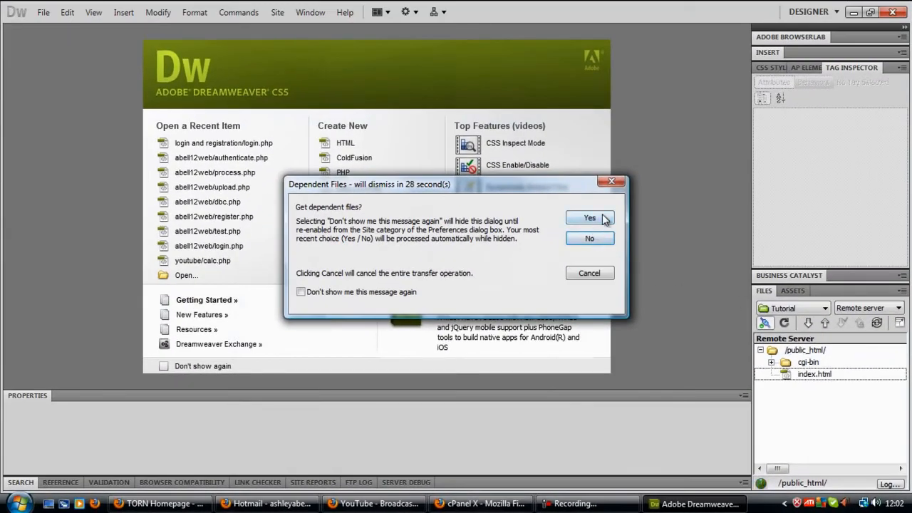
{"action": "left_click", "coordinate": [590, 240]}
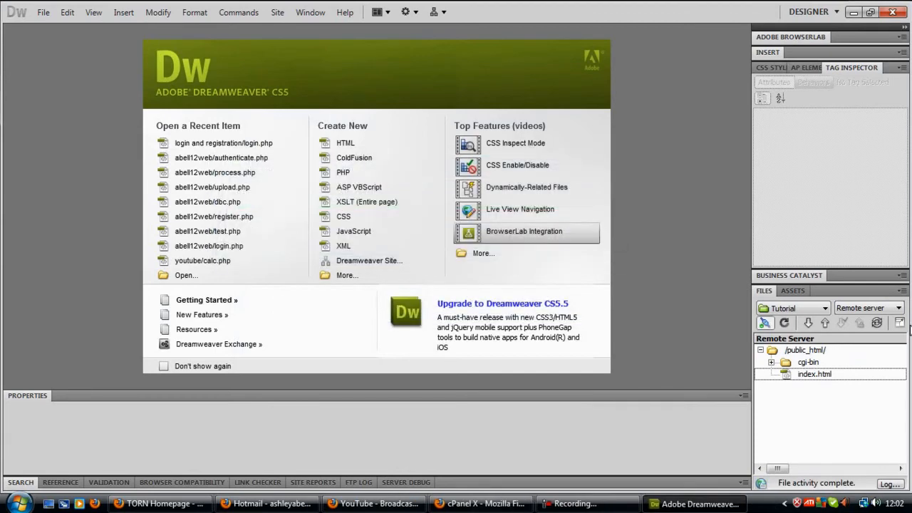
Open the local copy of index.html and look through the page in Design view
{"action": "left_click", "coordinate": [859, 305]}
{"action": "left_click", "coordinate": [856, 325]}
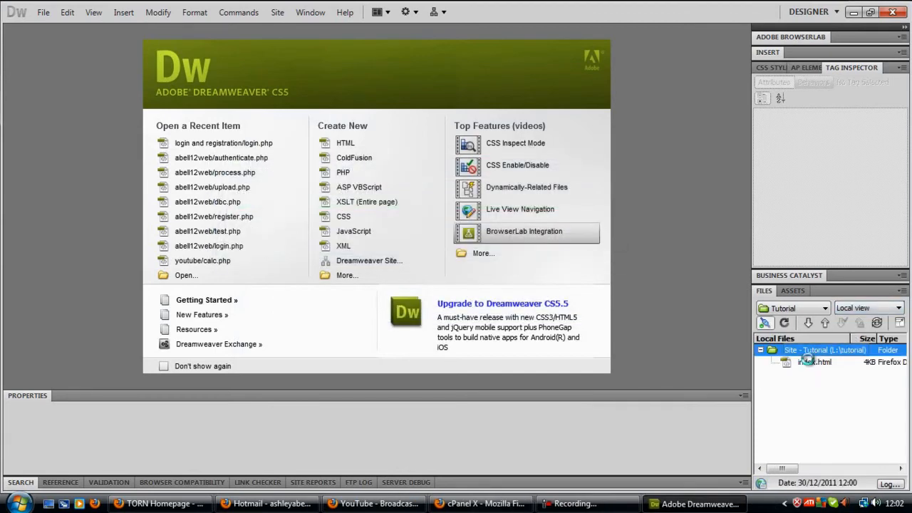
{"action": "left_click", "coordinate": [809, 362]}
{"action": "double_click", "coordinate": [809, 362]}
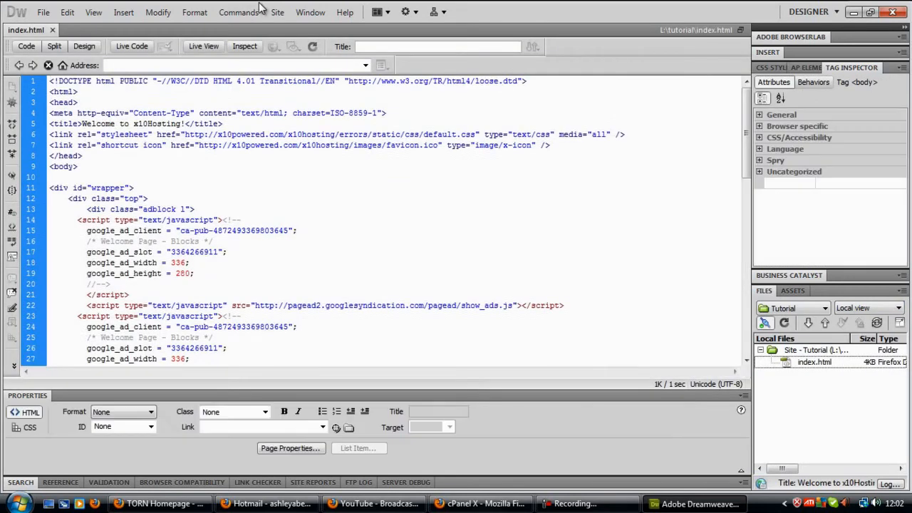
{"action": "scroll", "coordinate": [235, 253], "scroll_direction": "down", "scroll_amount": 8}
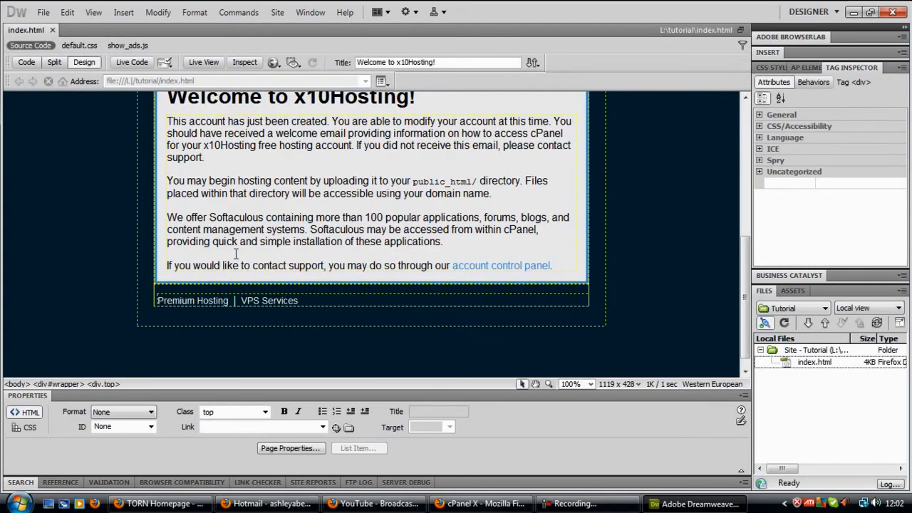
{"action": "scroll", "coordinate": [235, 253], "scroll_direction": "up", "scroll_amount": 8}
{"action": "scroll", "coordinate": [236, 254], "scroll_direction": "down", "scroll_amount": 7}
{"action": "scroll", "coordinate": [236, 254], "scroll_direction": "up", "scroll_amount": 7}
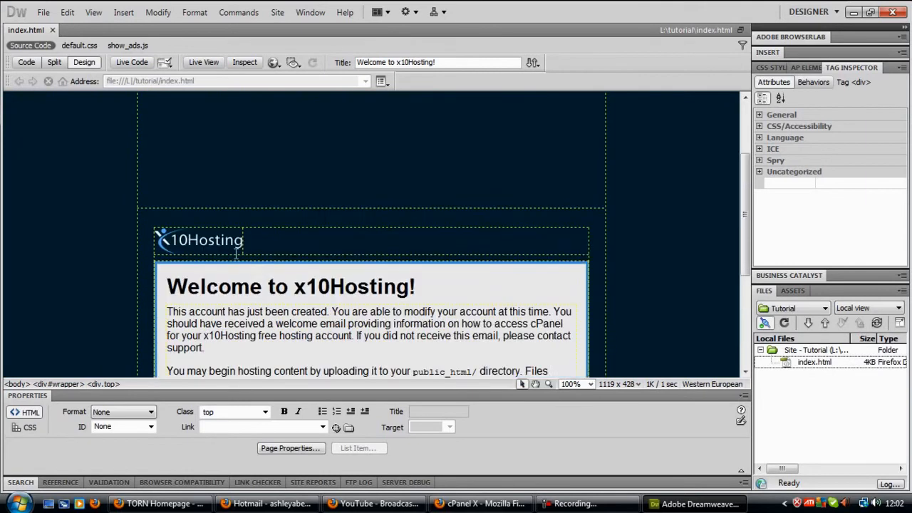
Clear all the code of index.html in Code view and close the file without saving
{"action": "left_click", "coordinate": [29, 64]}
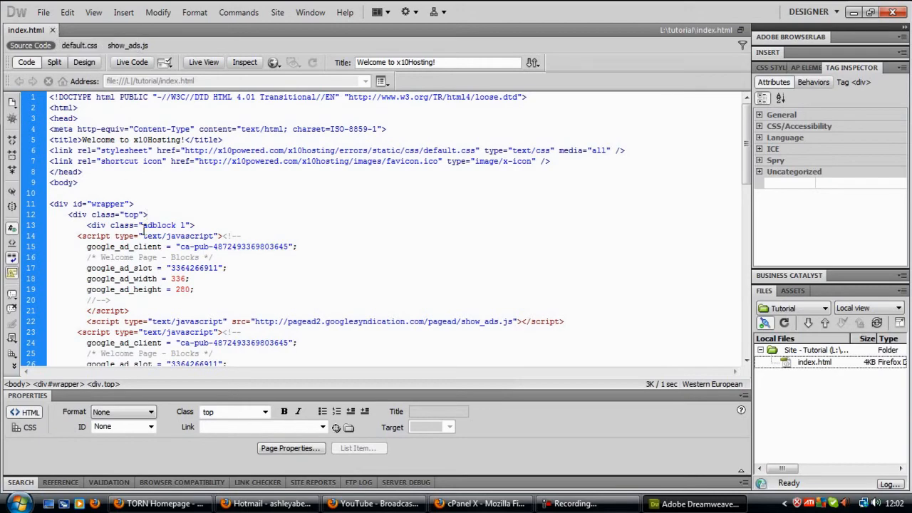
{"action": "key", "text": "ctrl+a"}
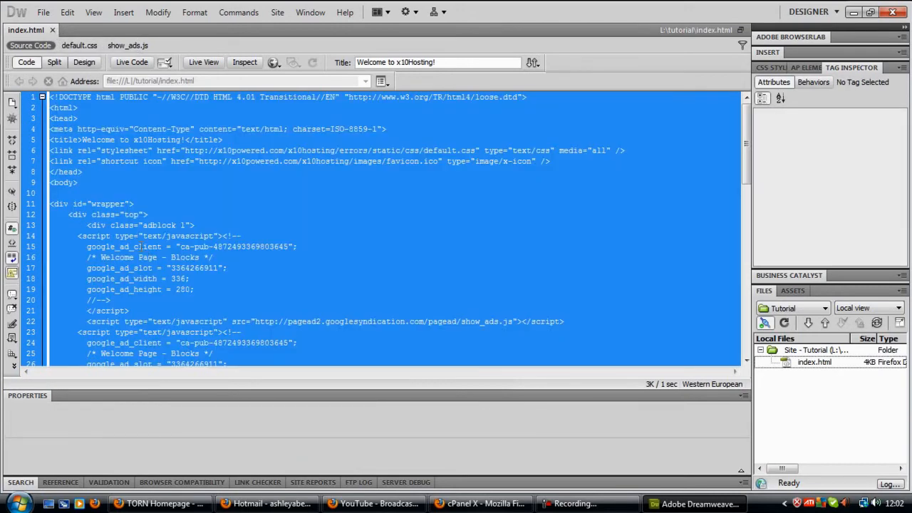
{"action": "key", "text": "Return"}
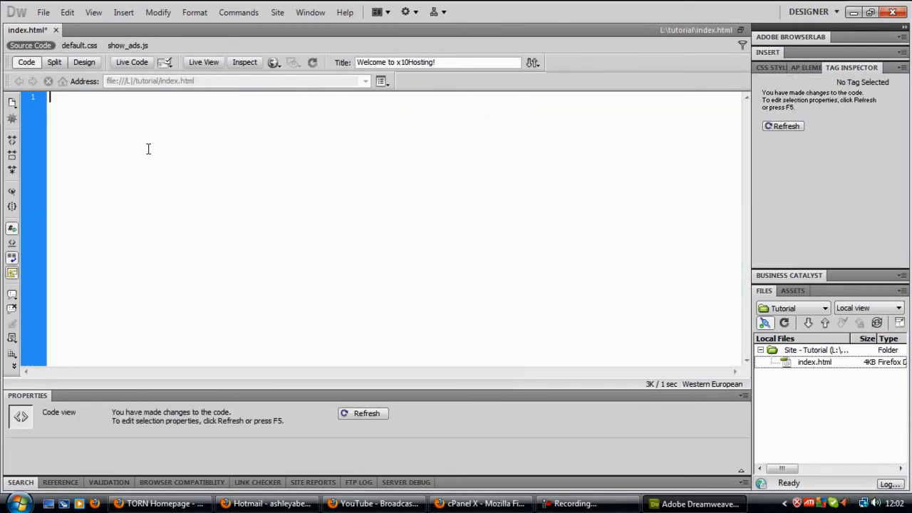
{"action": "left_click", "coordinate": [56, 29]}
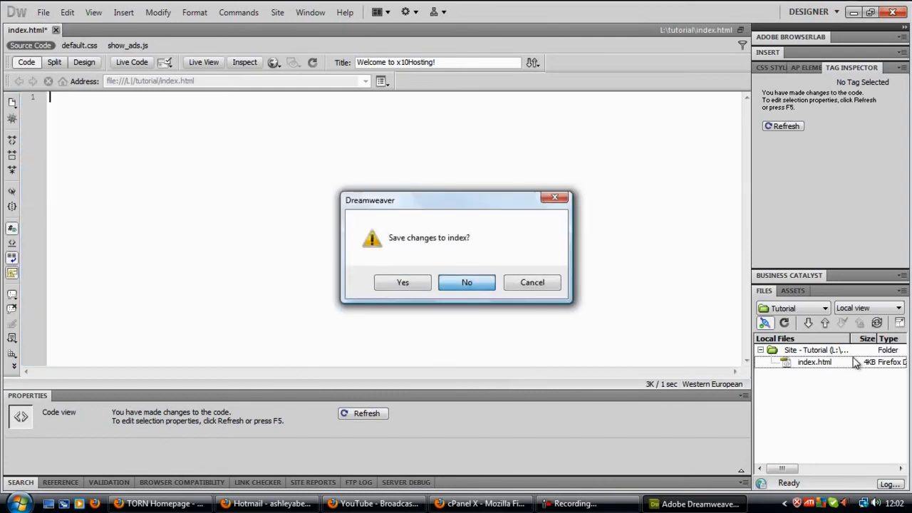
{"action": "left_click", "coordinate": [465, 279]}
Delete index.html from the Tutorial site's local folder
{"action": "left_click", "coordinate": [820, 362]}
{"action": "key", "text": "Delete"}
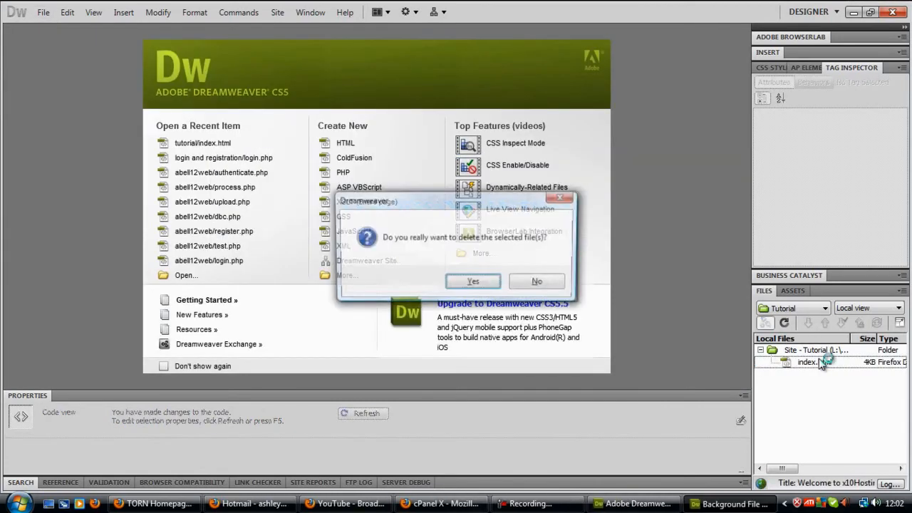
{"action": "key", "text": "Return"}
Delete index.html from the /public_html/ folder on the remote server
{"action": "left_click", "coordinate": [868, 308]}
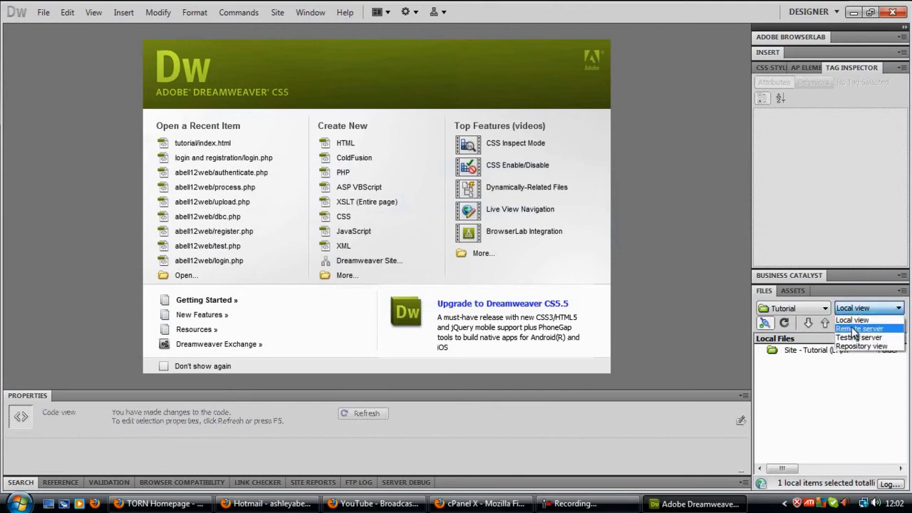
{"action": "left_click", "coordinate": [848, 326]}
{"action": "left_click", "coordinate": [819, 374]}
{"action": "key", "text": "Delete"}
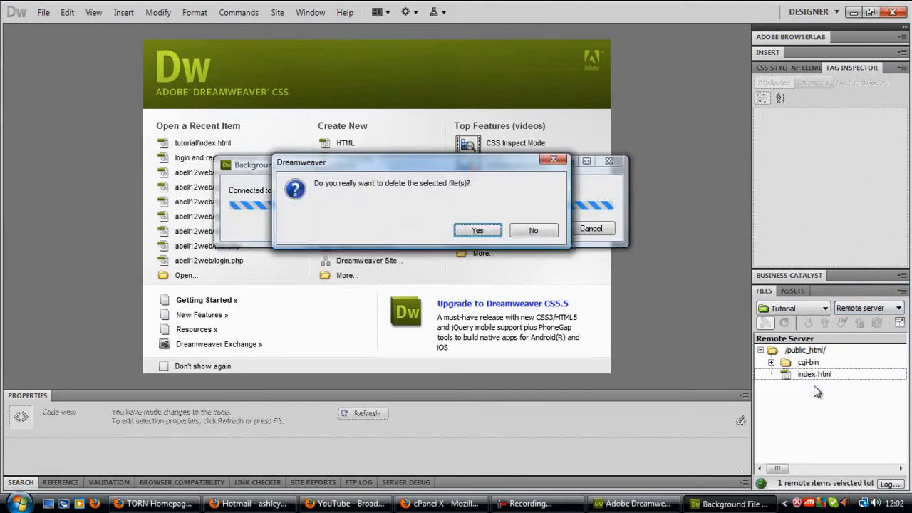
{"action": "key", "text": "Return"}
Switch the site files to Local view and create a new blank PHP page with no layout
{"action": "left_click", "coordinate": [864, 308]}
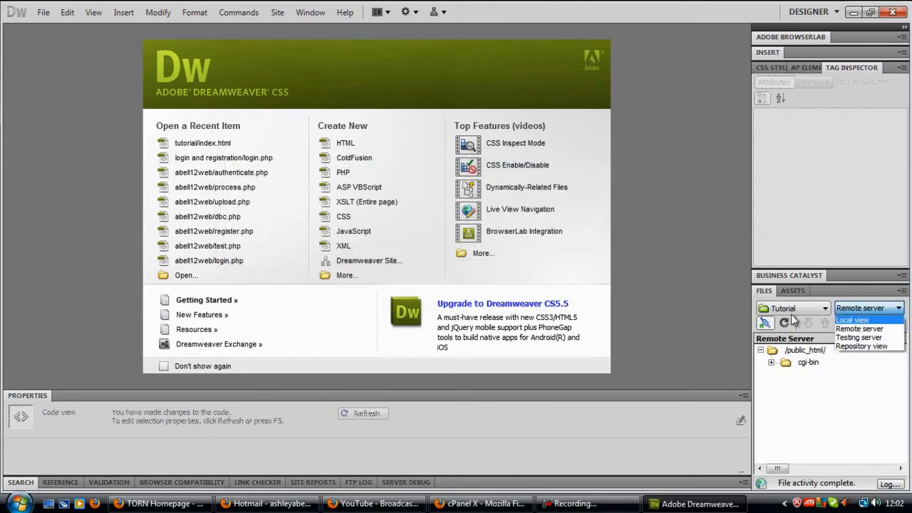
{"action": "left_click", "coordinate": [859, 318]}
{"action": "left_click", "coordinate": [44, 12]}
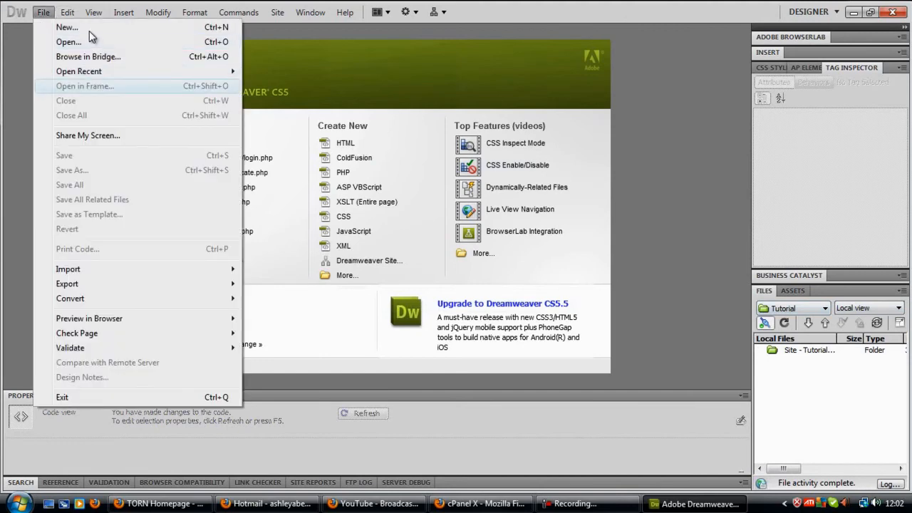
{"action": "left_click", "coordinate": [89, 32]}
{"action": "left_click", "coordinate": [624, 413]}
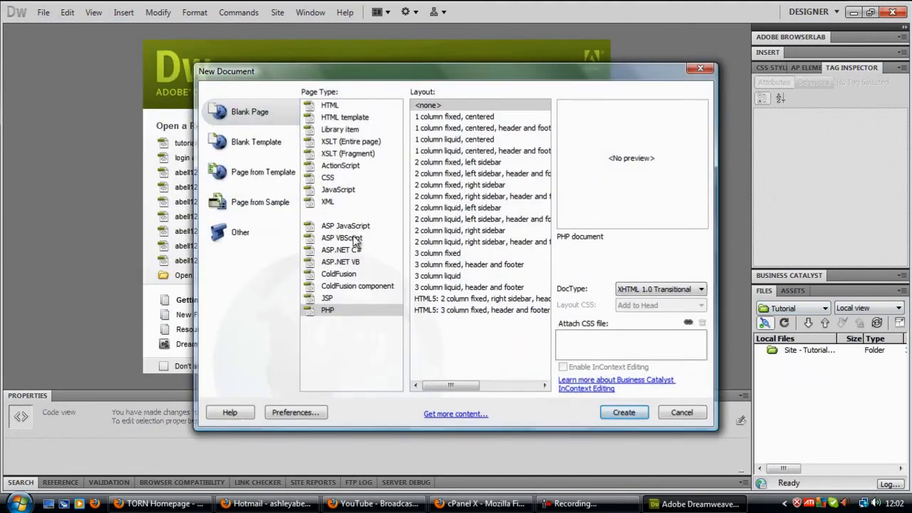
Replace all default code of the new page with an opening <?php tag on line 1 and a closing ?> tag on line 5
{"action": "key", "text": "ctrl+a"}
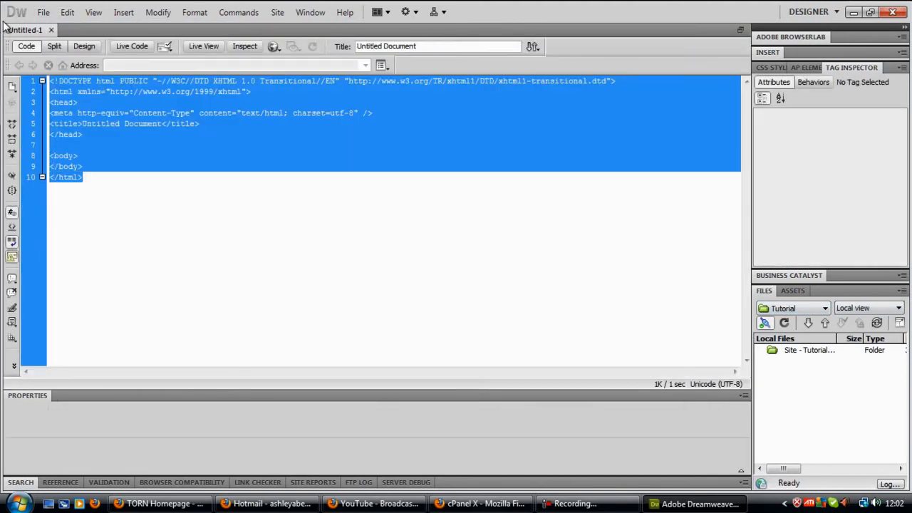
{"action": "key", "text": "Delete"}
{"action": "type", "text": "<?php"}
{"action": "key", "text": "Return"}
{"action": "key", "text": "Return"}
{"action": "key", "text": "Return"}
{"action": "key", "text": "Return"}
{"action": "type", "text": "?"}
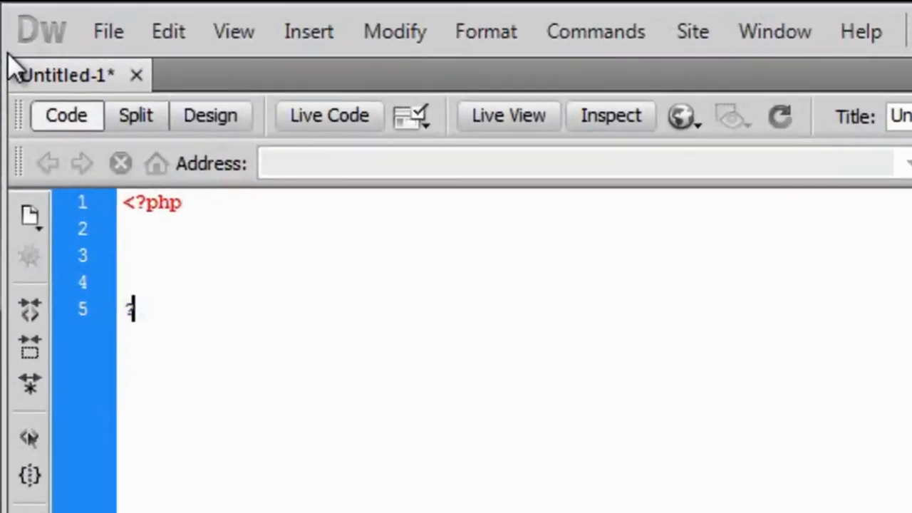
{"action": "type", "text": ">"}
Between the PHP tags, on line 3, write echo "Connected to server using FTP successdully";
{"action": "key", "text": "Up"}
{"action": "key", "text": "Up"}
{"action": "type", "text": "echo \"\";"}
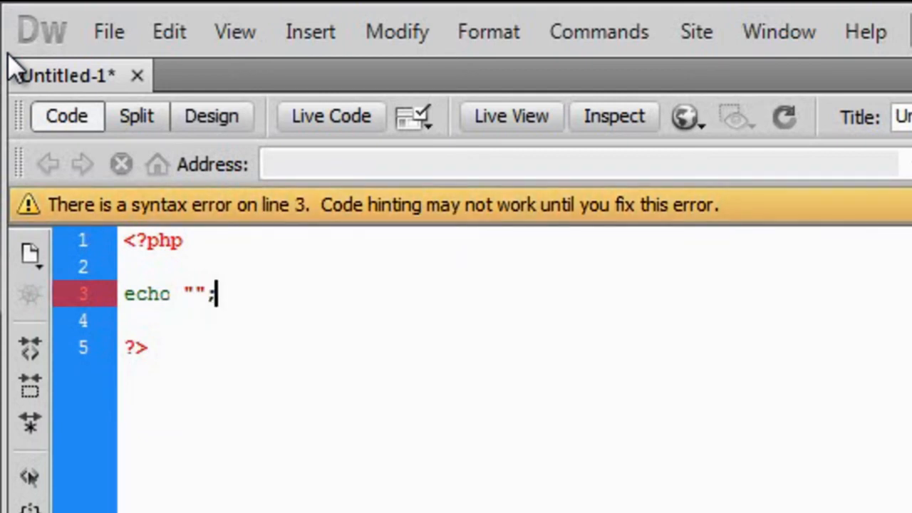
{"action": "key", "text": "Left"}
{"action": "key", "text": "Left"}
{"action": "type", "text": "Connecyt"}
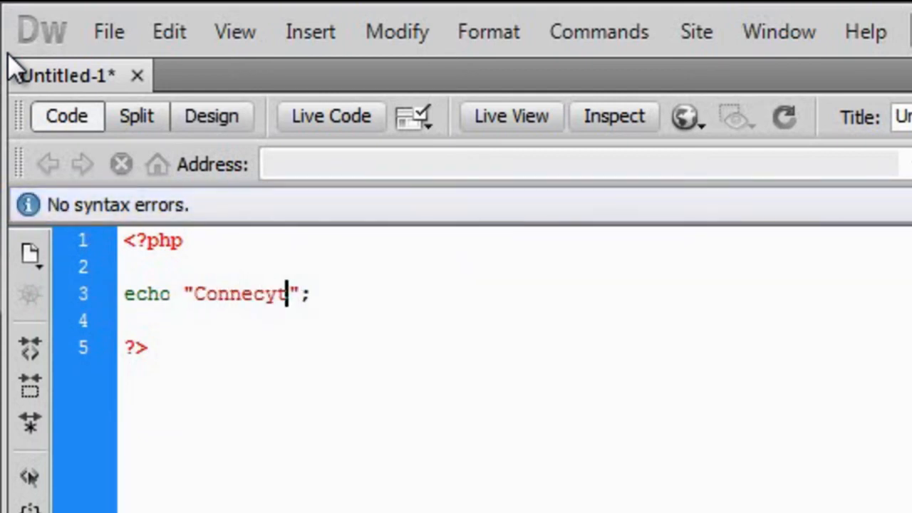
{"action": "key", "text": "BackSpace"}
{"action": "key", "text": "BackSpace"}
{"action": "type", "text": "ted to t"}
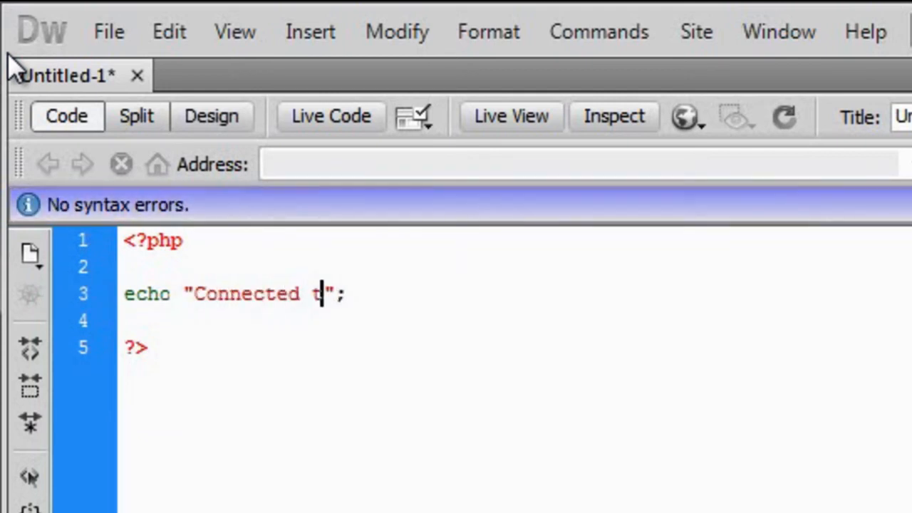
{"action": "key", "text": "BackSpace"}
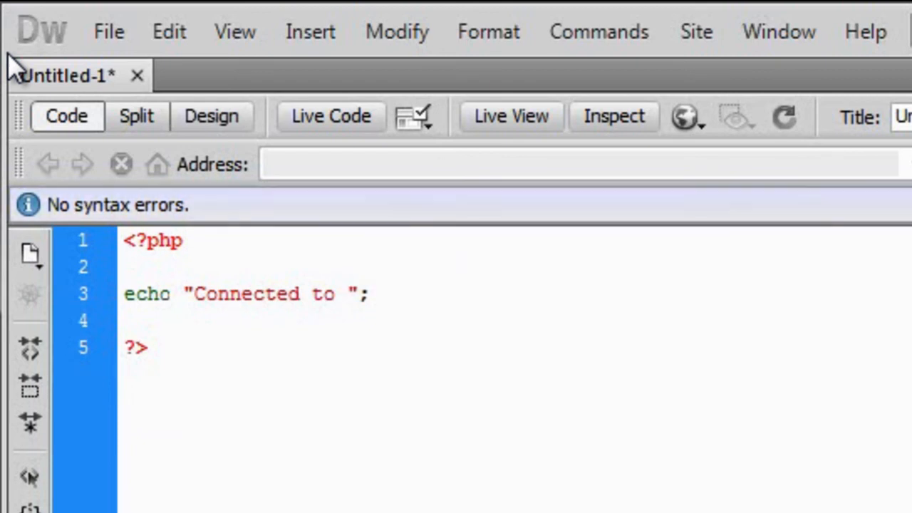
{"action": "type", "text": "server using "}
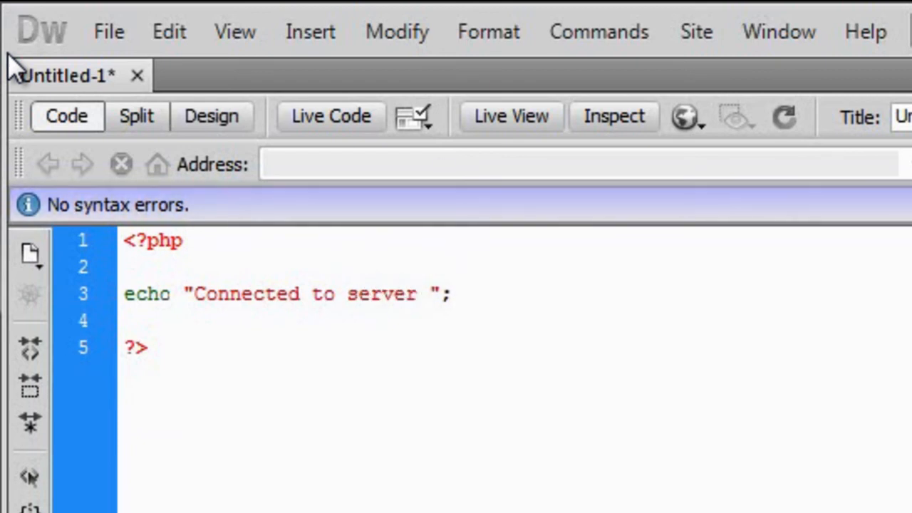
{"action": "type", "text": "FTP s"}
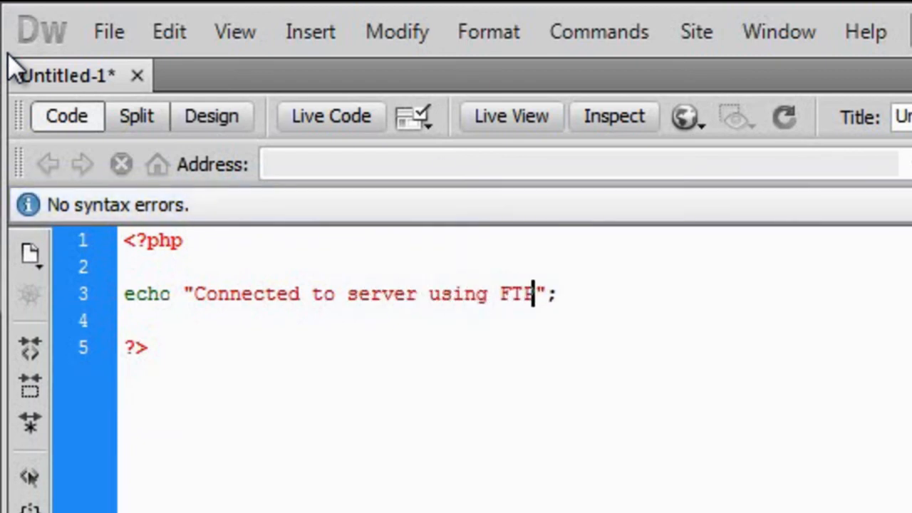
{"action": "type", "text": "uccessdully"}
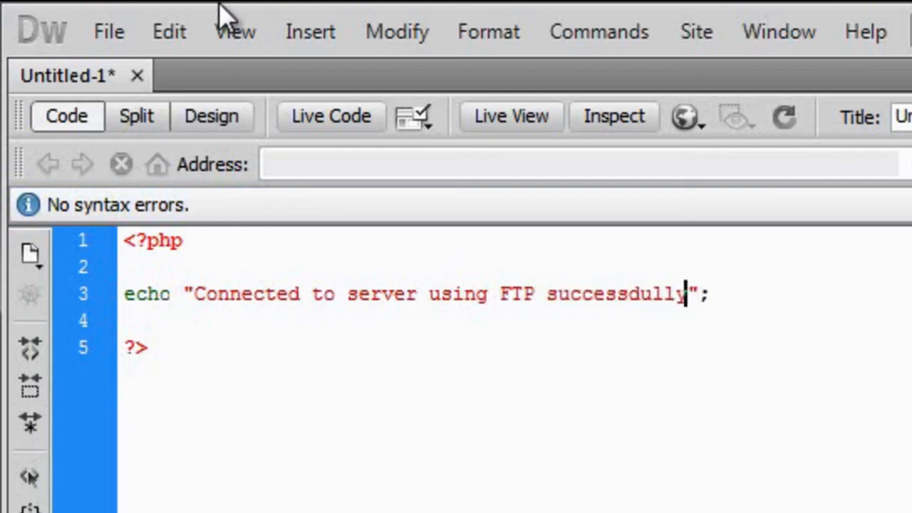
Correct the spelling of the last word in the echo message to "successfully"
{"action": "key", "text": "Left"}
{"action": "key", "text": "Left"}
{"action": "key", "text": "Left"}
{"action": "key", "text": "Left"}
{"action": "key", "text": "Right"}
{"action": "key", "text": "Right"}
{"action": "key", "text": "Right"}
{"action": "key", "text": "Left"}
{"action": "key", "text": "Left"}
{"action": "key", "text": "Left"}
{"action": "key", "text": "BackSpace"}
{"action": "type", "text": "f"}
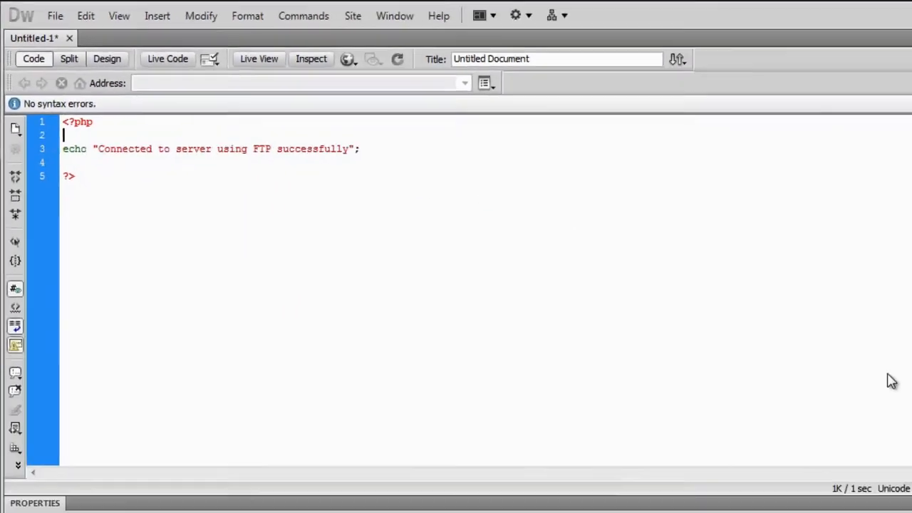
Save the PHP page as index.php in the tutorial folder
{"action": "key", "text": "ctrl+s"}
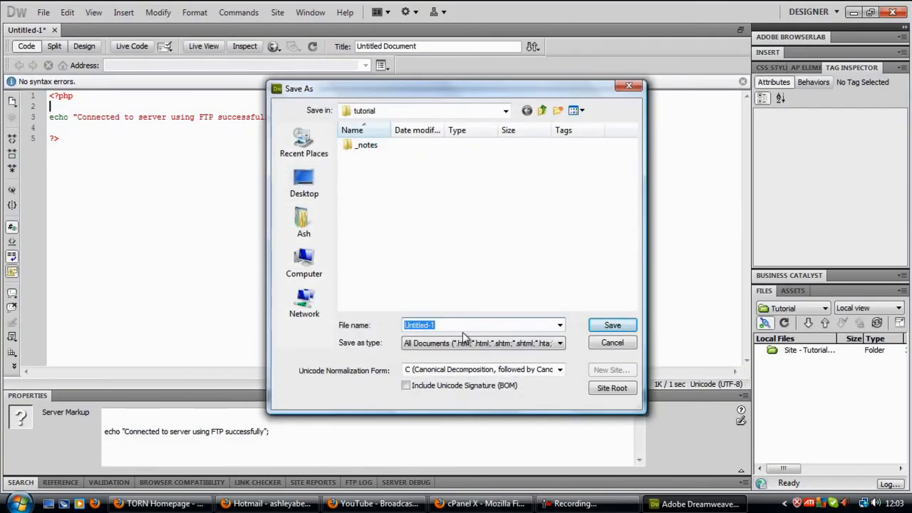
{"action": "type", "text": "index.php"}
{"action": "key", "text": "Return"}
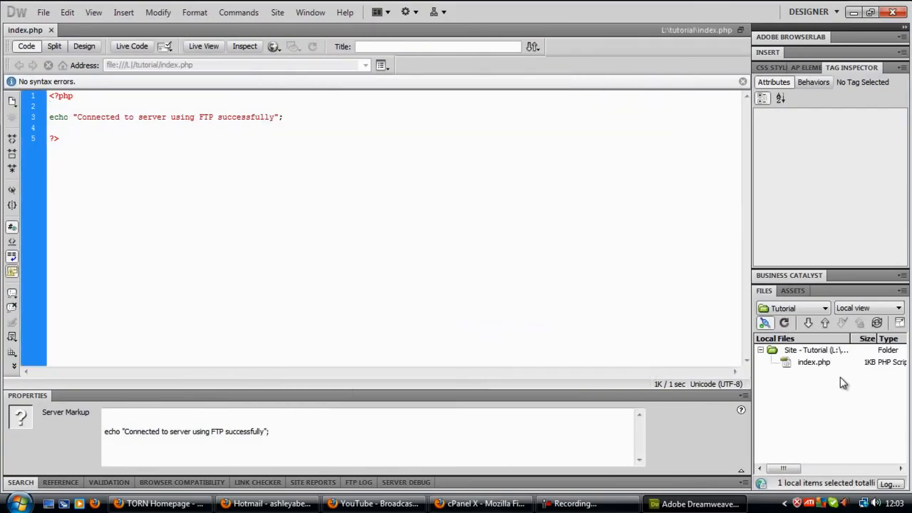
Upload index.php from the local site files to the remote server without its dependent files
{"action": "left_click", "coordinate": [814, 362]}
{"action": "left_click", "coordinate": [826, 322]}
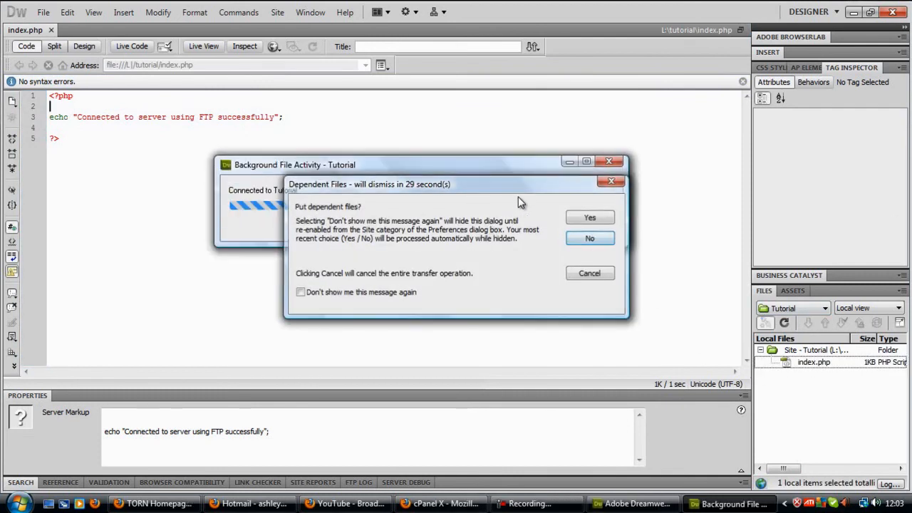
{"action": "left_click", "coordinate": [589, 238]}
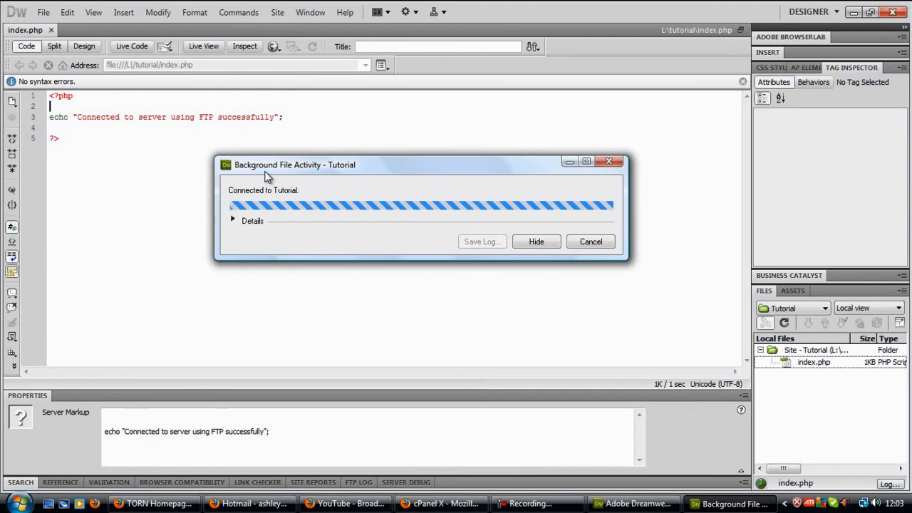
Switch to Firefox, look up the hosting domain on cPanel's FTP Accounts page, and load that website in a new tab
{"action": "left_click", "coordinate": [479, 504]}
{"action": "scroll", "coordinate": [487, 284], "scroll_direction": "up", "scroll_amount": 4}
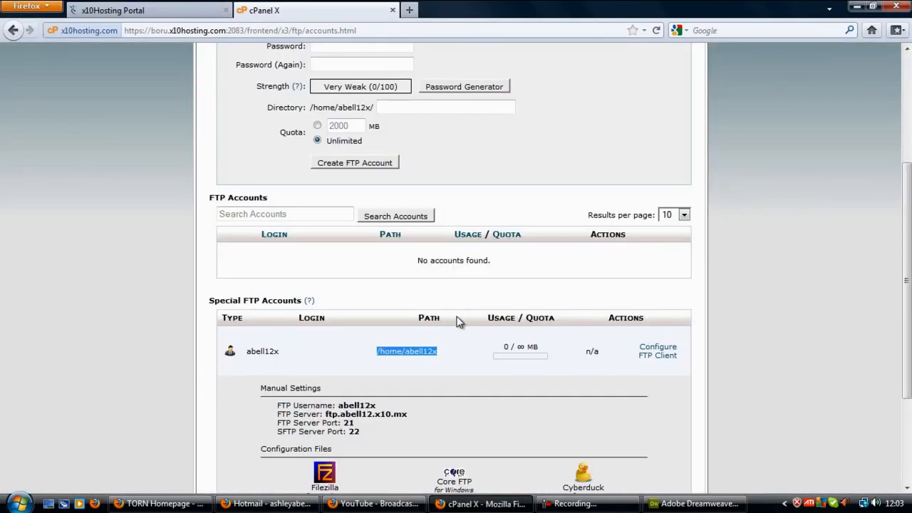
{"action": "scroll", "coordinate": [449, 346], "scroll_direction": "up", "scroll_amount": 5}
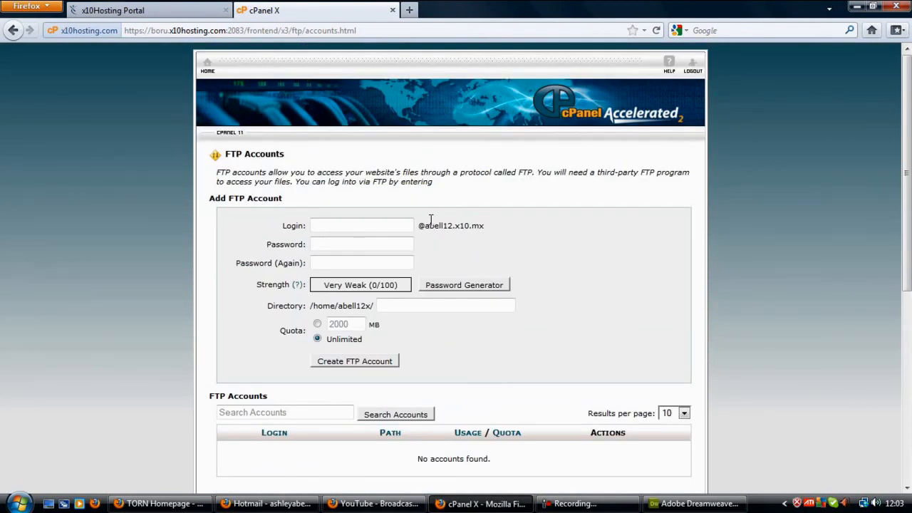
{"action": "left_click_drag", "start_coordinate": [425, 226], "coordinate": [483, 226]}
{"action": "left_click", "coordinate": [409, 10]}
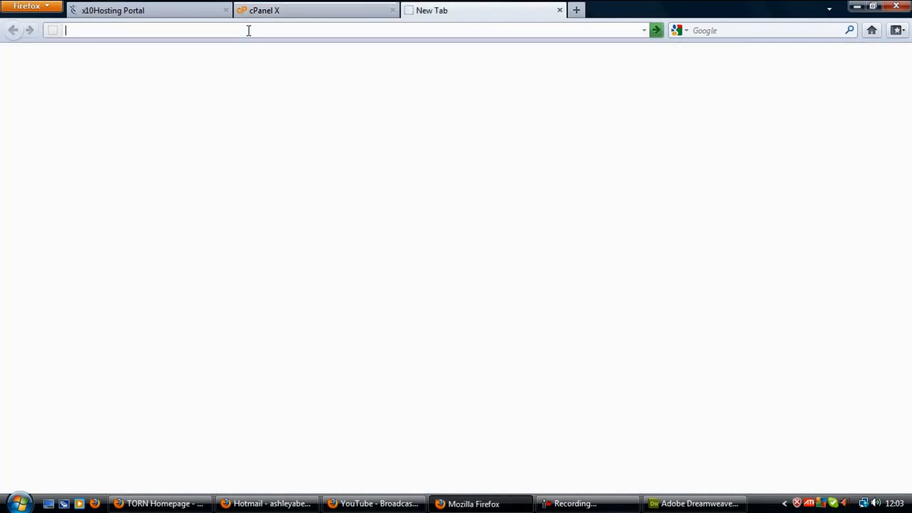
{"action": "type", "text": "abell12.x10.mx"}
{"action": "key", "text": "Return"}
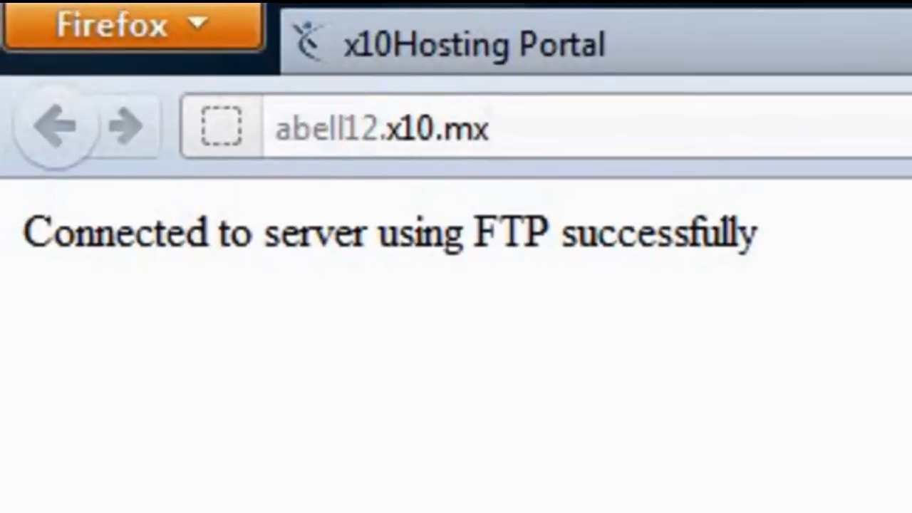